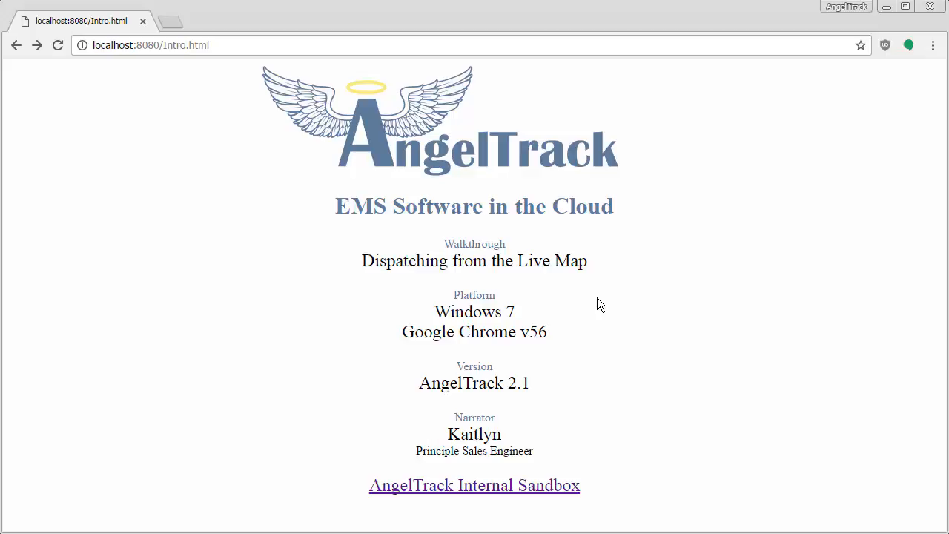
Step: Open the AngelTrack Internal Sandbox and review the shifts available for the unassigned 11:00 Castle Dental call, returning to the scheduled dispatches
click(486, 485)
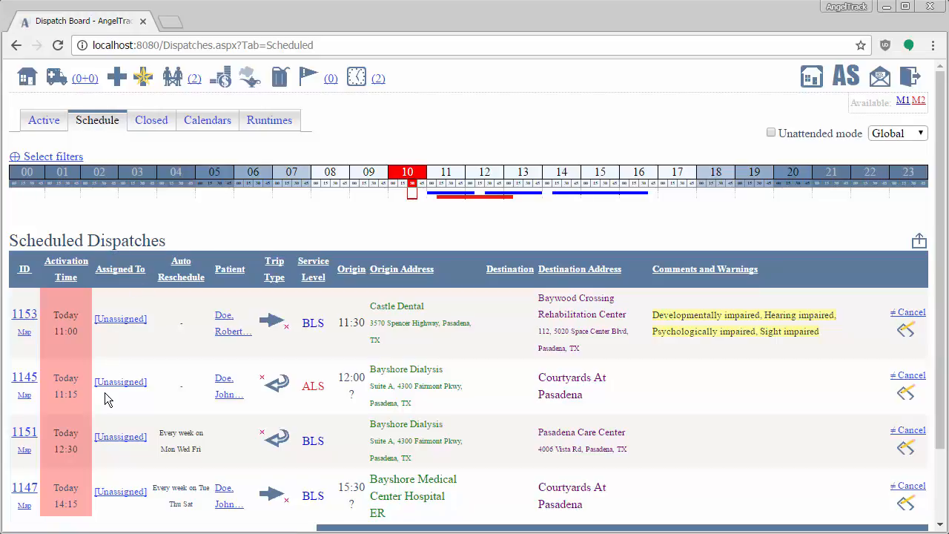
click(117, 320)
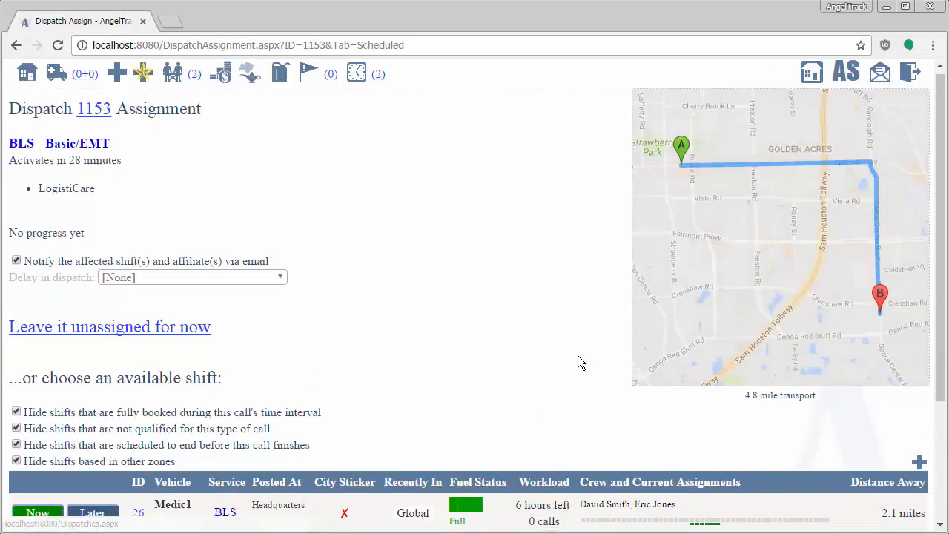
scroll(577, 359, down, 2)
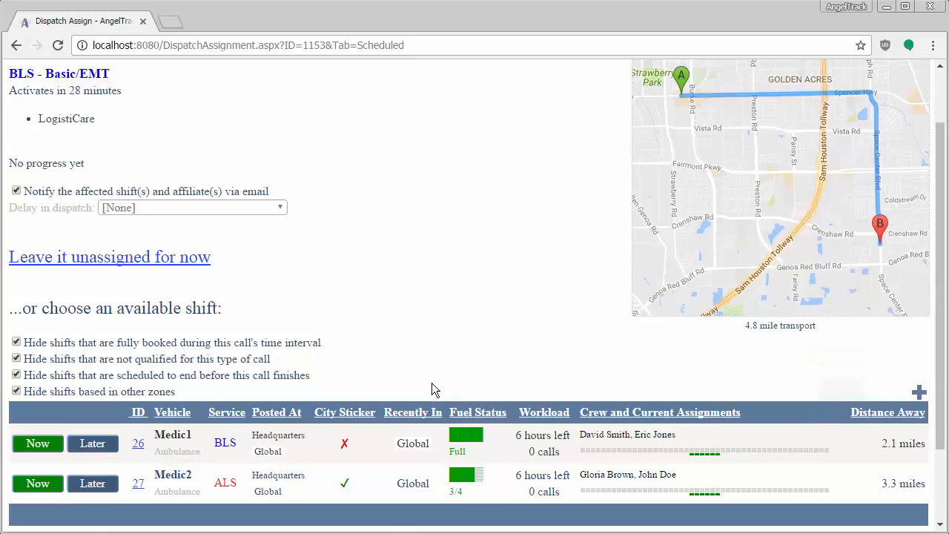
scroll(308, 304, up, 1)
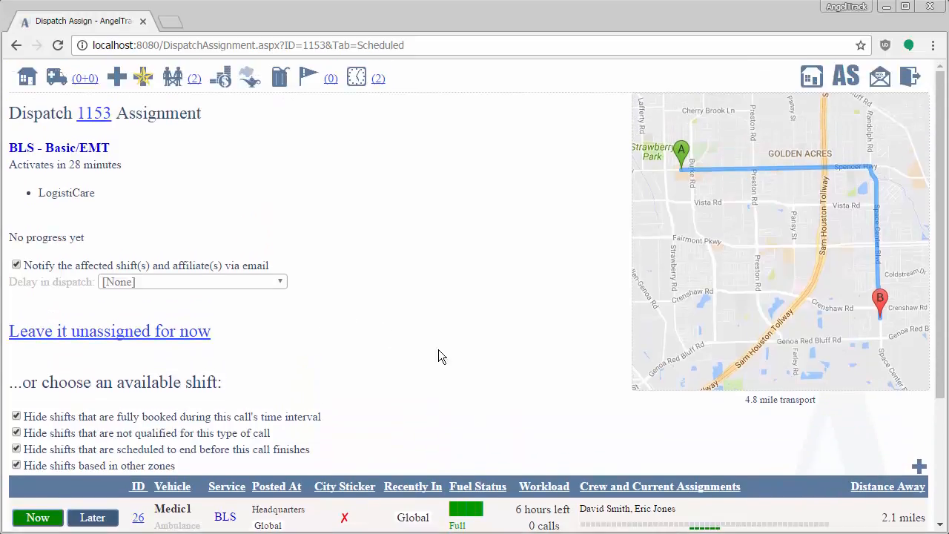
click(15, 45)
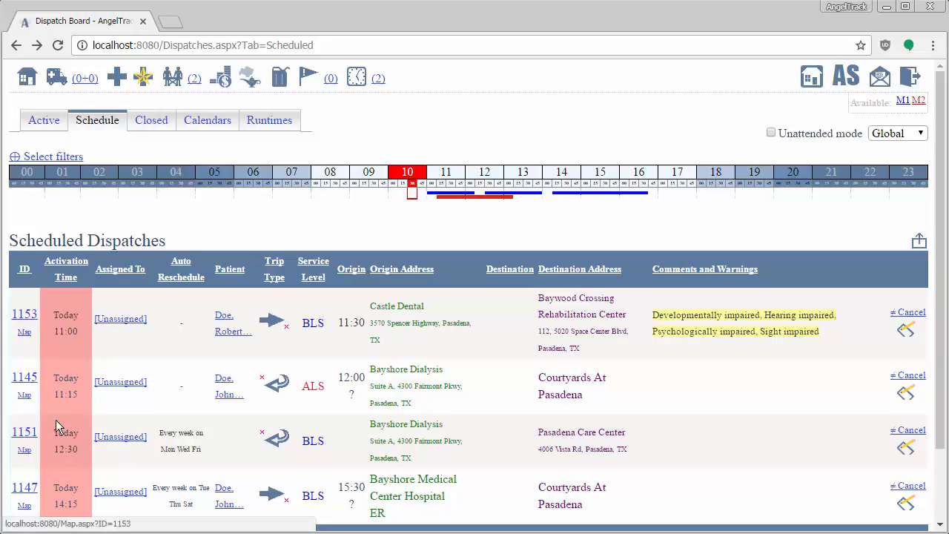
Step: Open the Live Map from Dispatch Home and examine the open call's route and the nearby vehicles around Pasadena
click(56, 77)
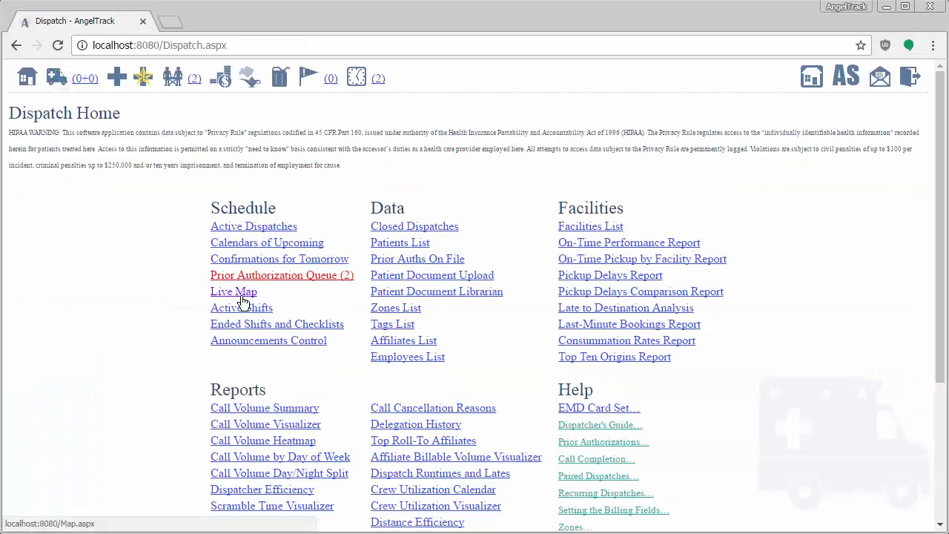
click(243, 297)
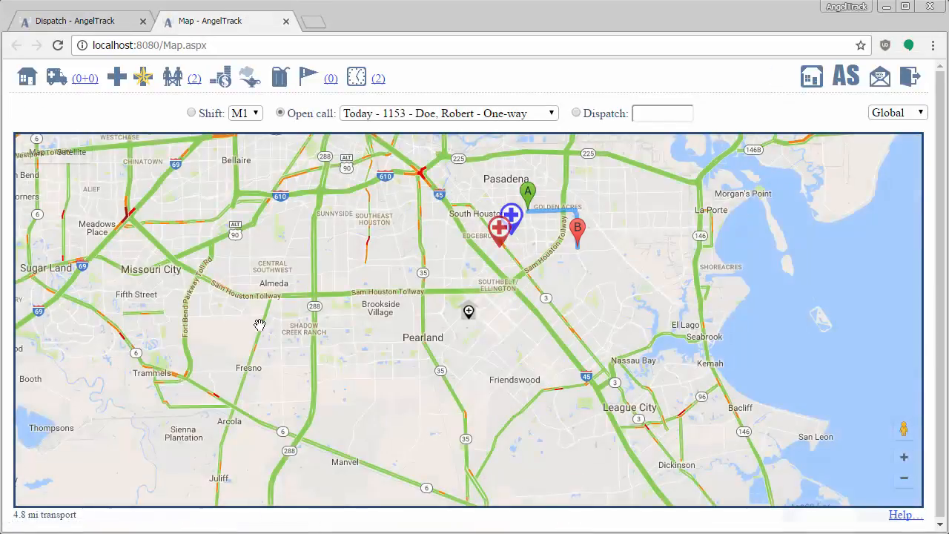
drag(491, 260, 430, 355)
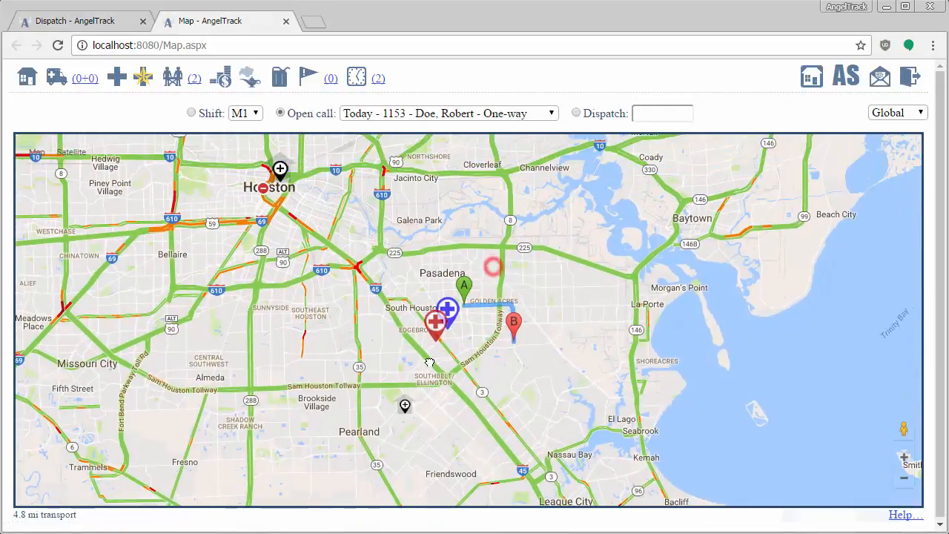
scroll(428, 344, up, 1)
drag(505, 375, 477, 351)
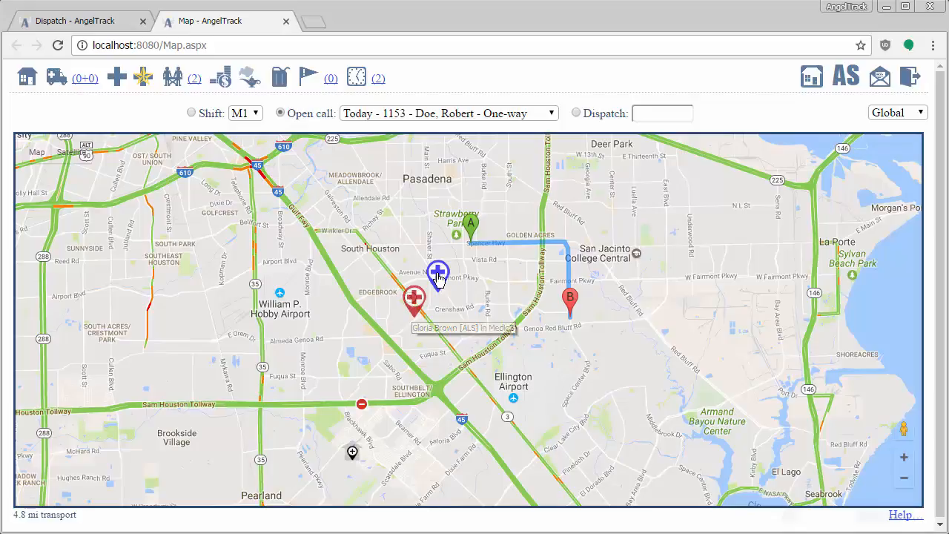
mouse_move(438, 278)
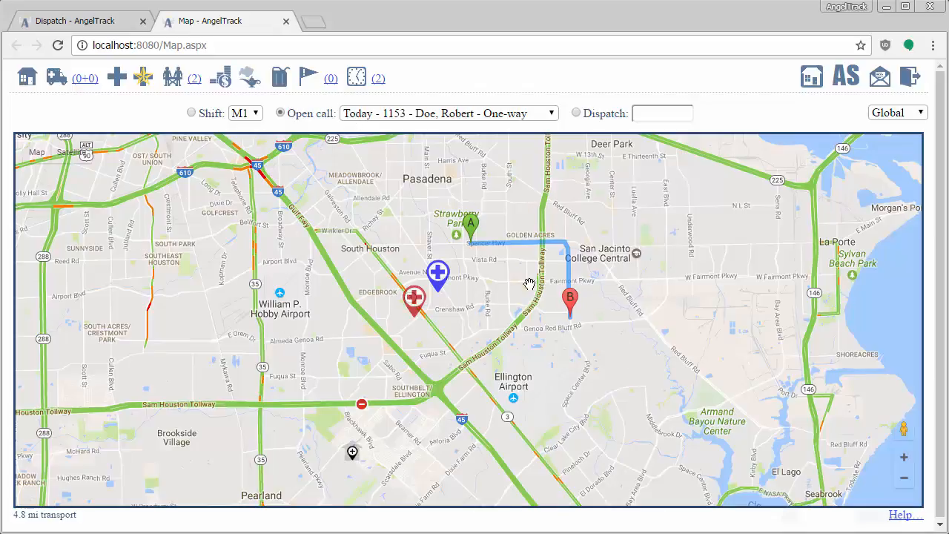
Step: Switch the live map to shift M1 and examine its vehicle details, candidate calls and timeline
click(190, 113)
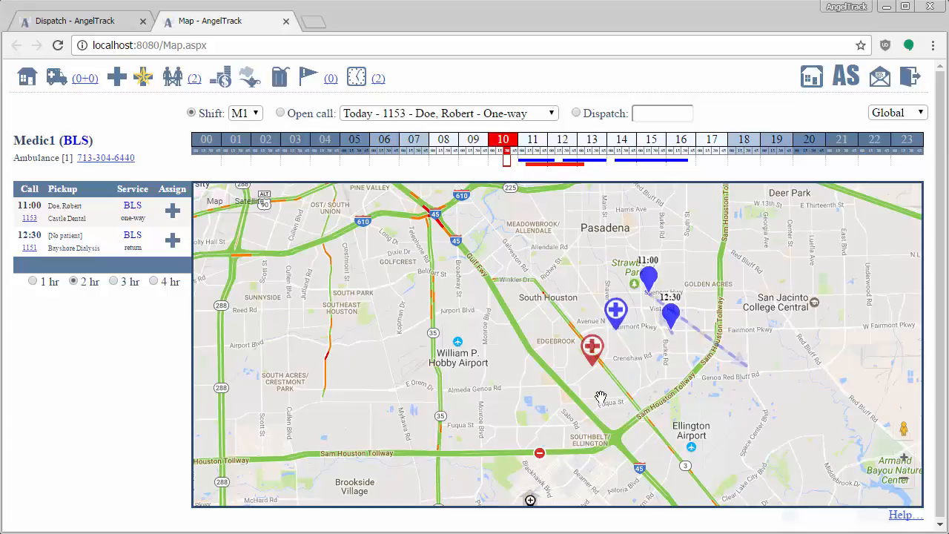
mouse_move(538, 171)
drag(665, 361, 610, 373)
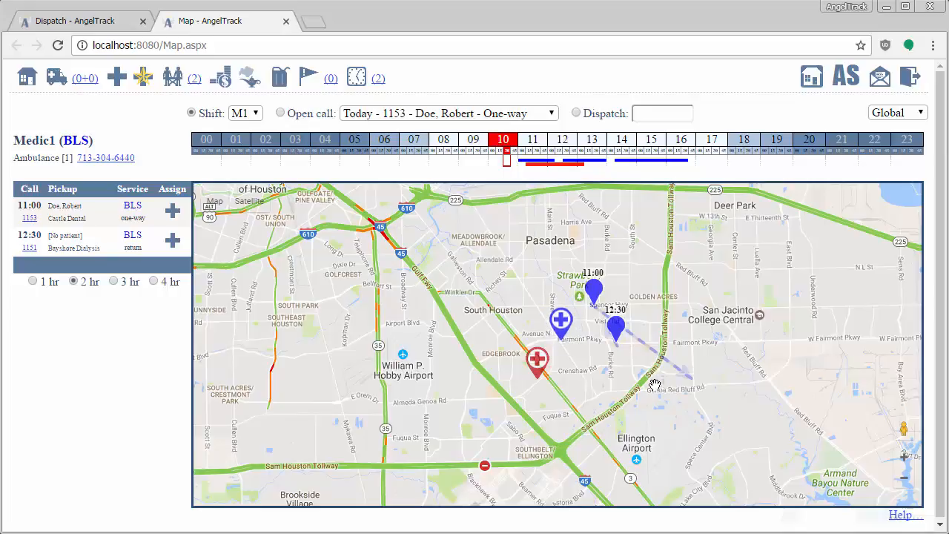
scroll(658, 371, up, 1)
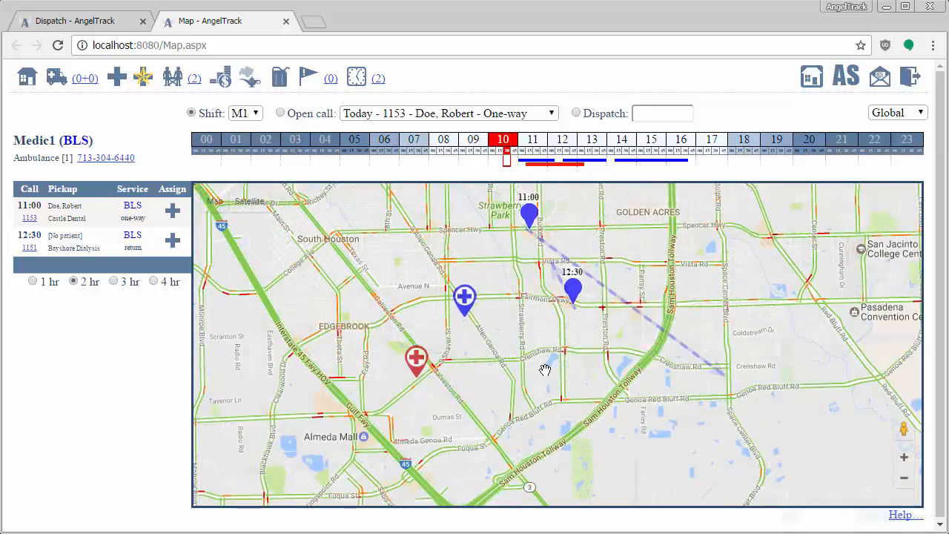
drag(544, 371, 566, 409)
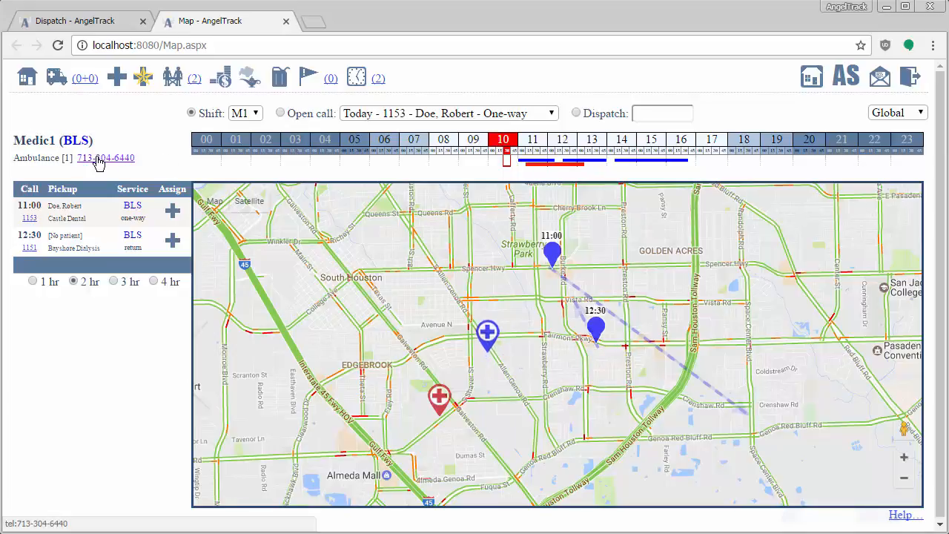
double_click(15, 139)
click(64, 166)
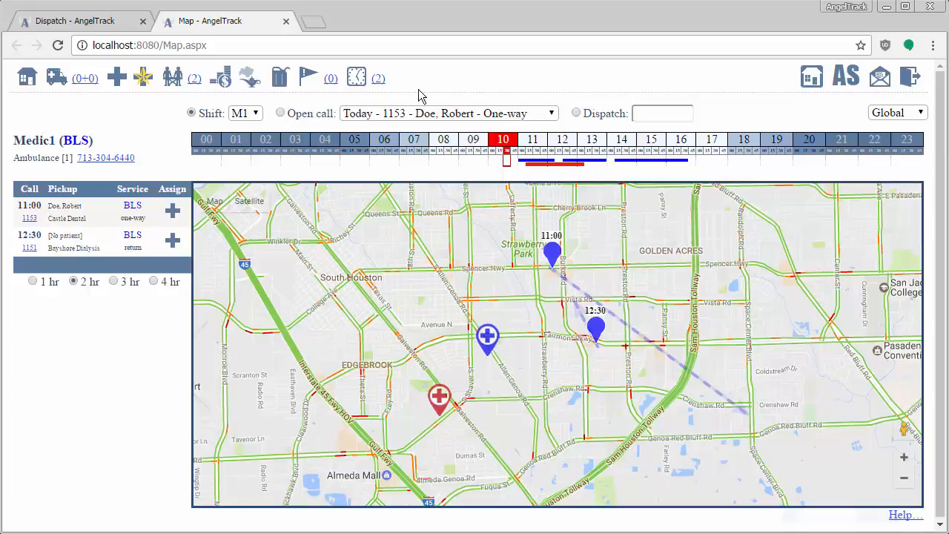
click(535, 164)
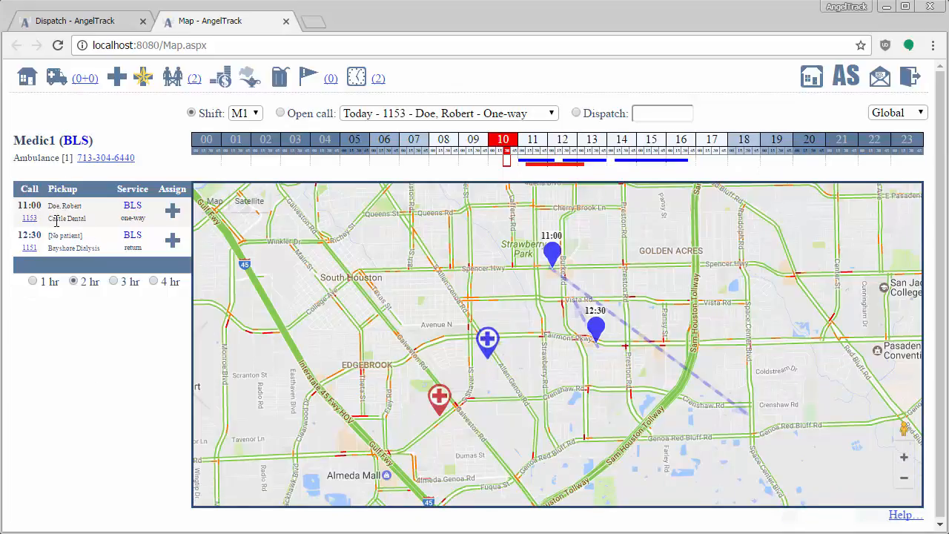
Step: Compare Medic1's candidate calls with 3-hour and 4-hour windows, and restore the 2-hour window
click(114, 282)
click(153, 281)
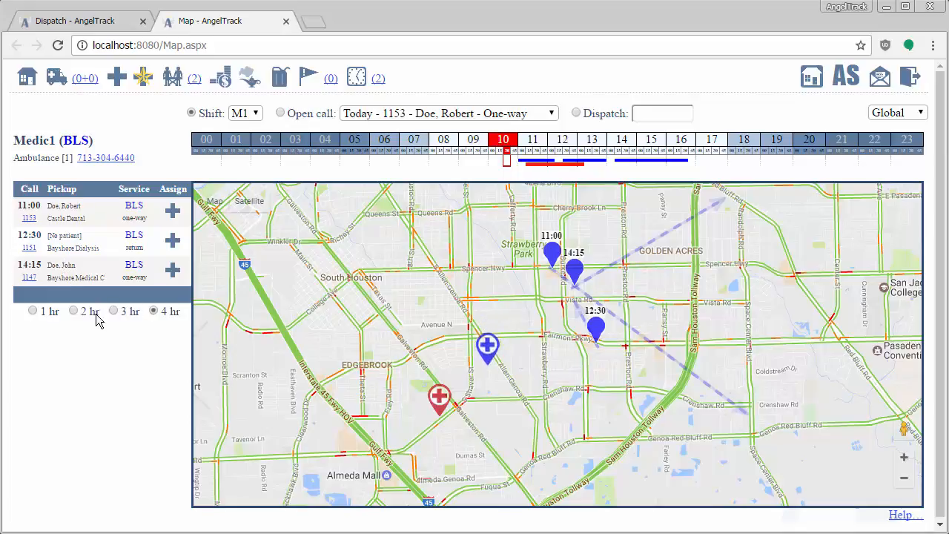
click(74, 312)
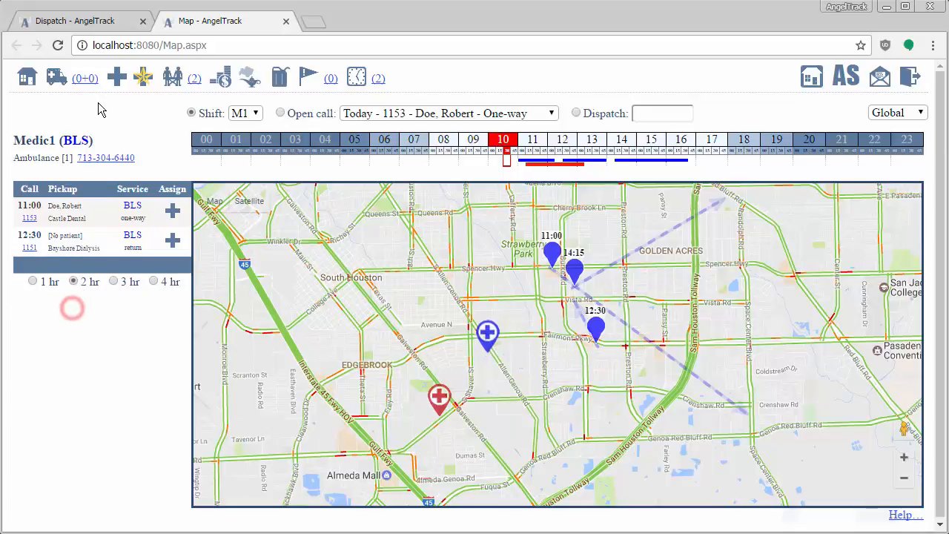
Step: Show shift M2 on the map with a 4-hour call window and check the timeline
click(254, 113)
click(248, 143)
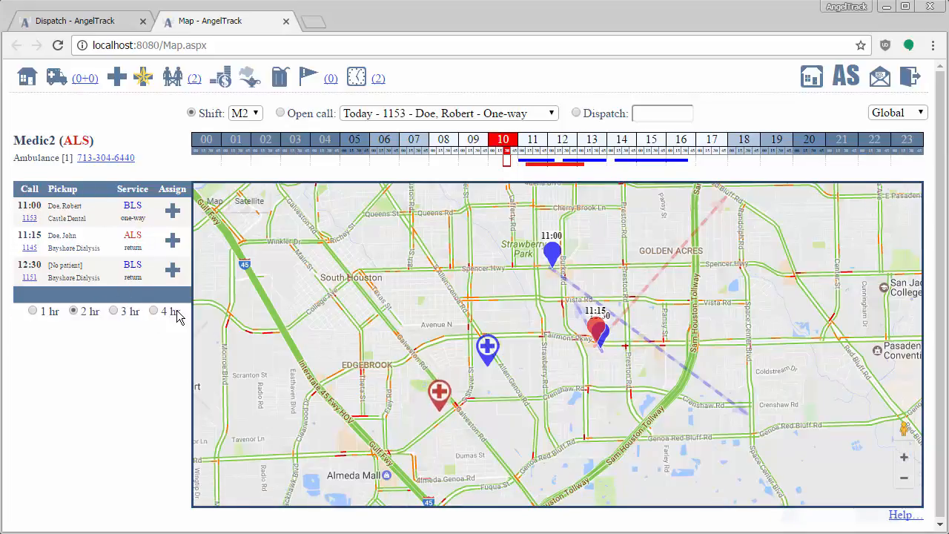
click(154, 310)
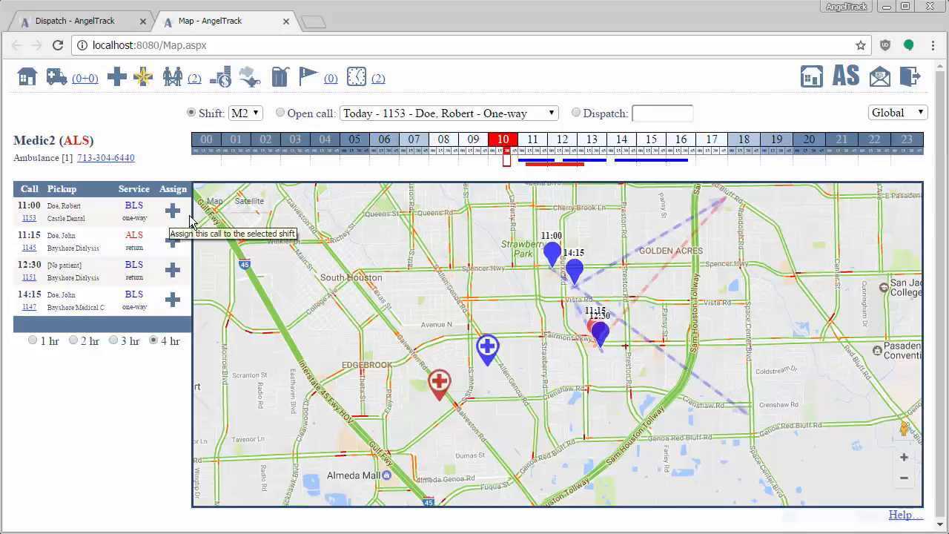
click(538, 160)
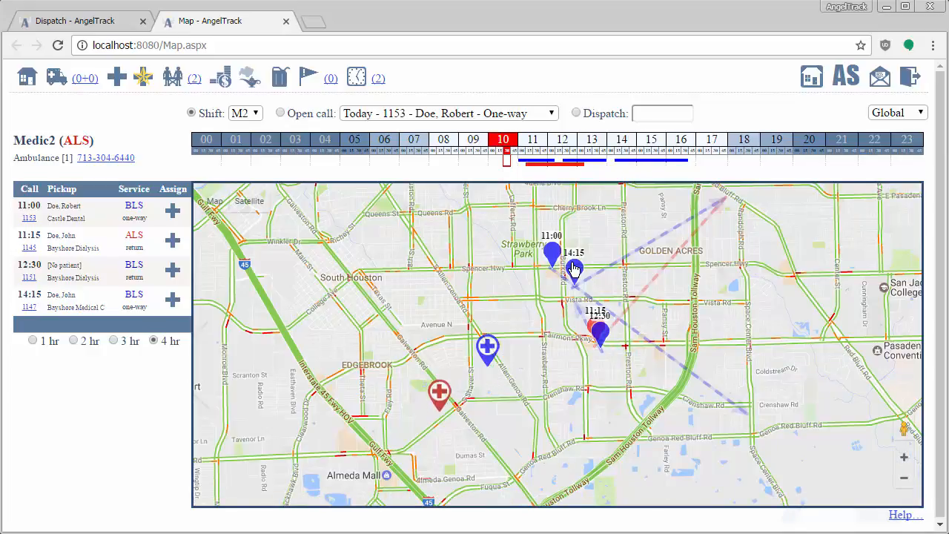
Step: Switch the map back to shift M1 and examine the pickup locations of its candidate calls
click(255, 113)
click(247, 127)
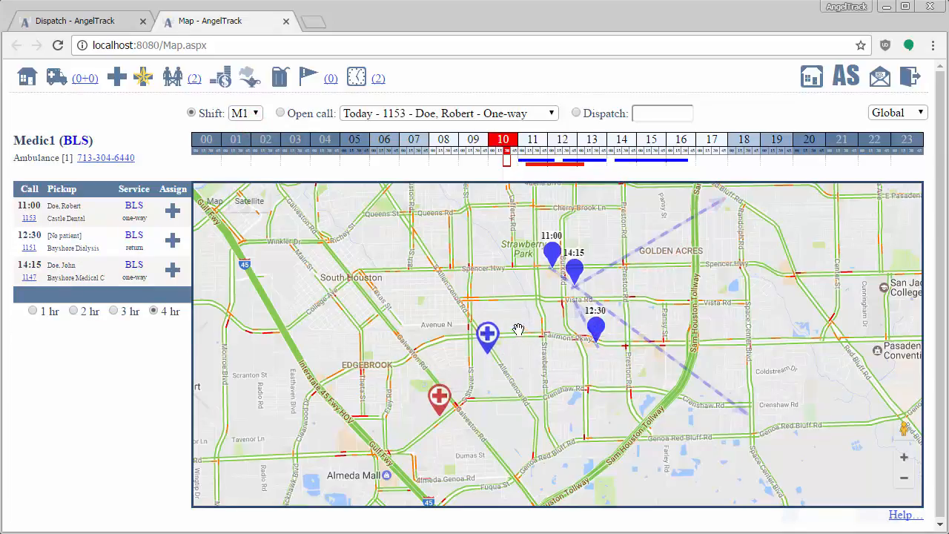
drag(510, 312, 486, 350)
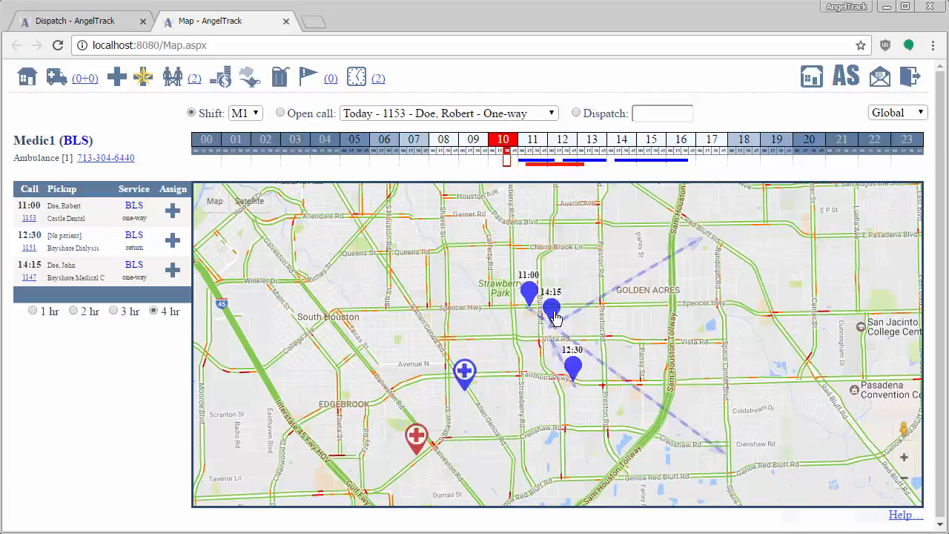
mouse_move(556, 316)
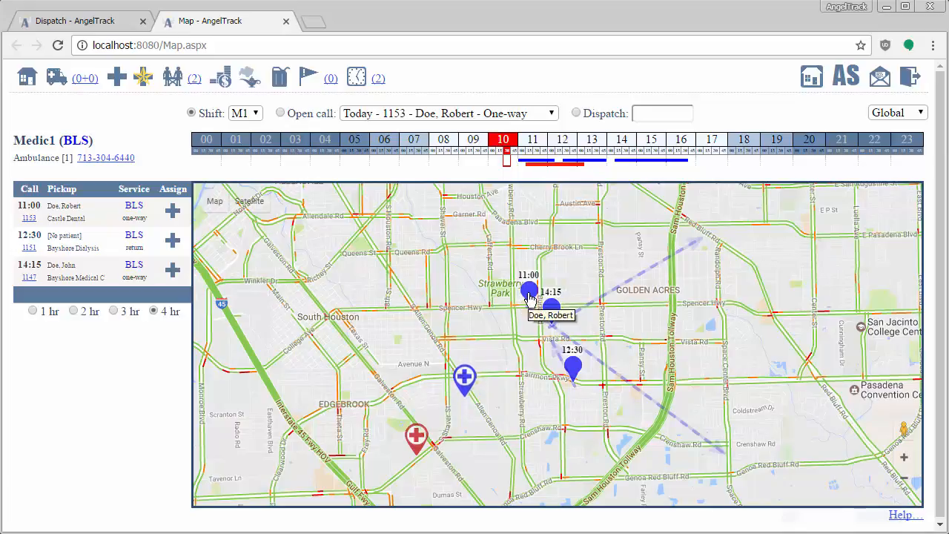
Step: Assign the 11:00, 12:30 and 14:15 BLS calls to Medic1 and check them on the timeline
click(172, 212)
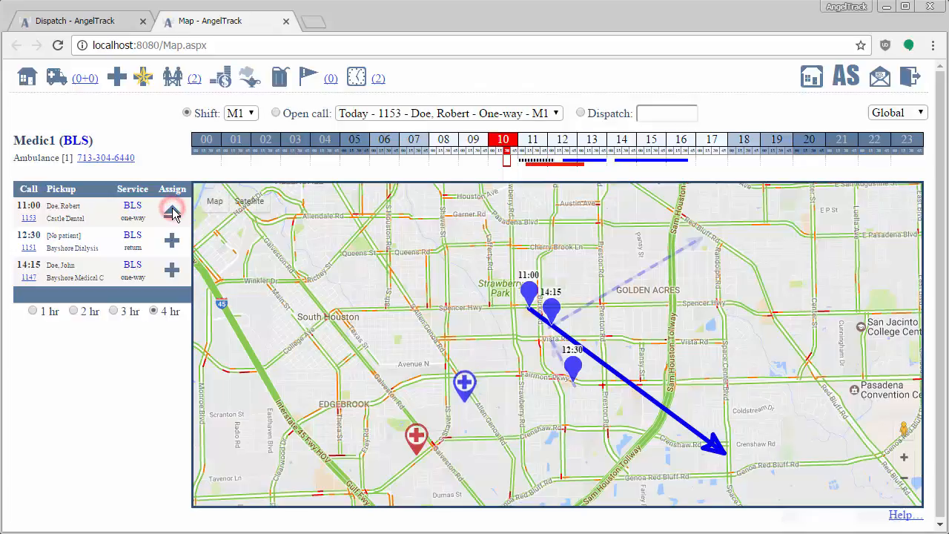
click(174, 244)
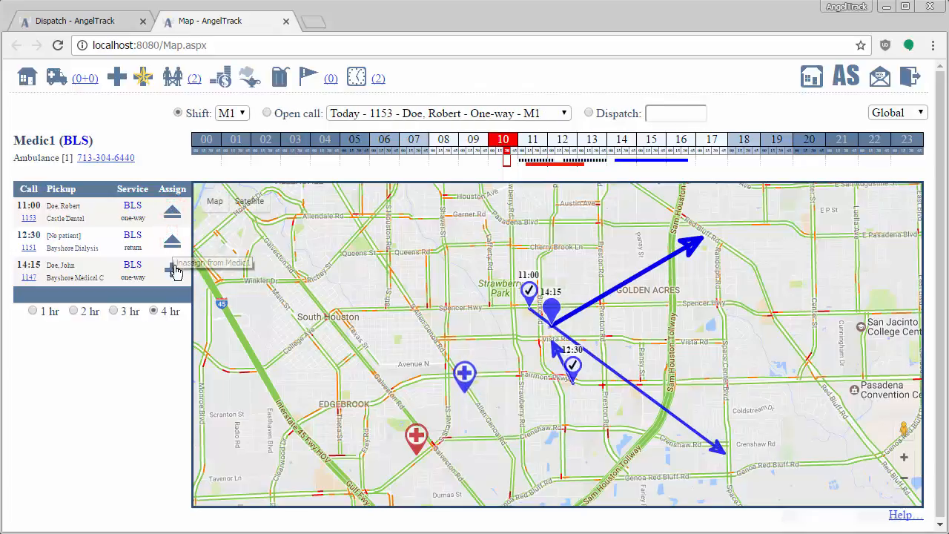
click(173, 271)
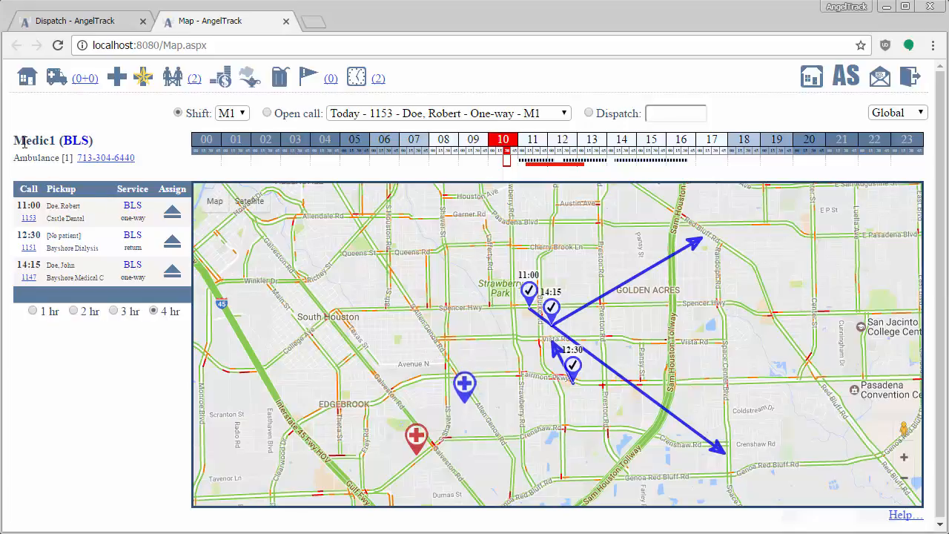
click(639, 162)
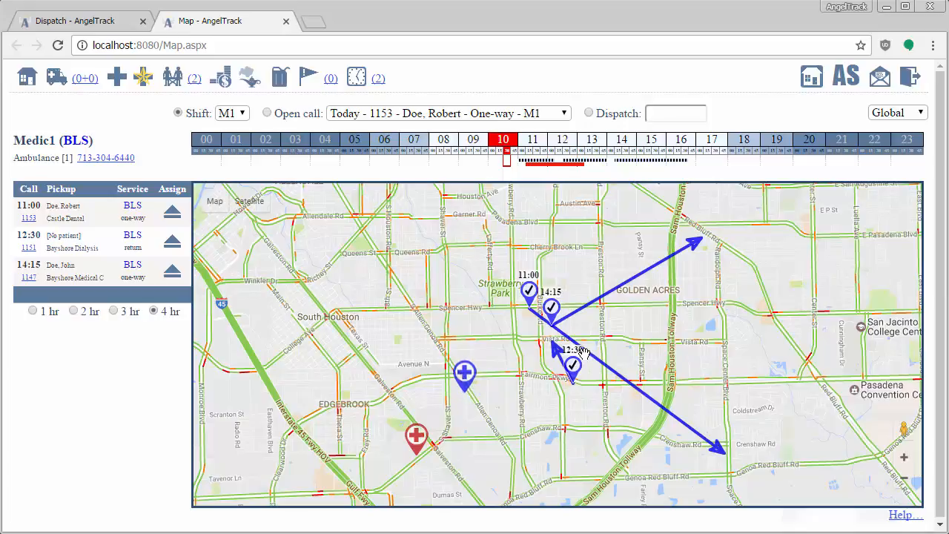
Step: Select shift M2 and assign the 11:15 ALS return call from Bayshore Dialysis to Medic2
click(237, 114)
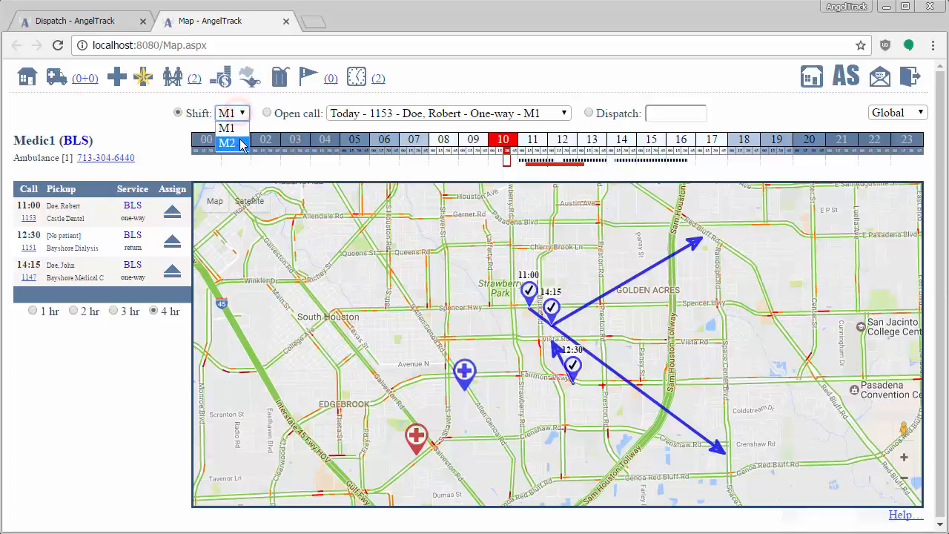
click(241, 145)
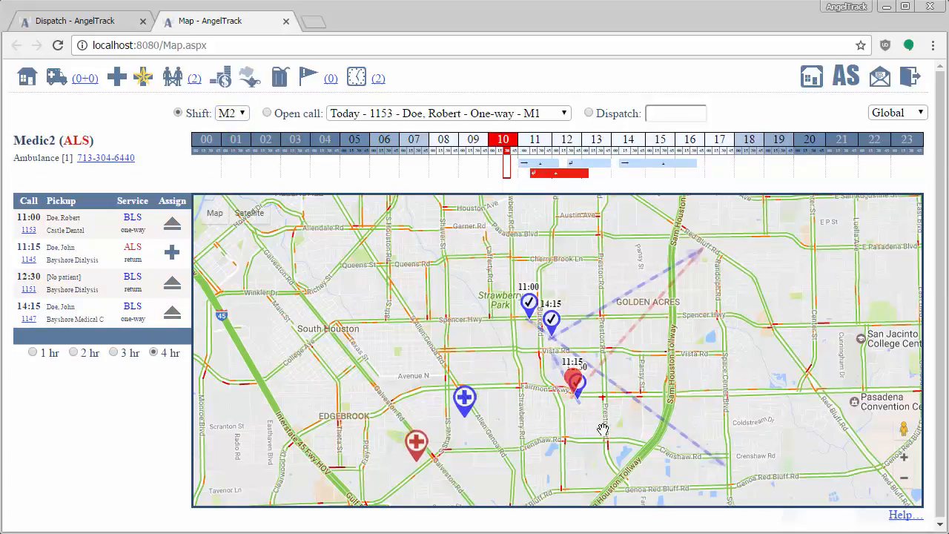
scroll(597, 334, up, 1)
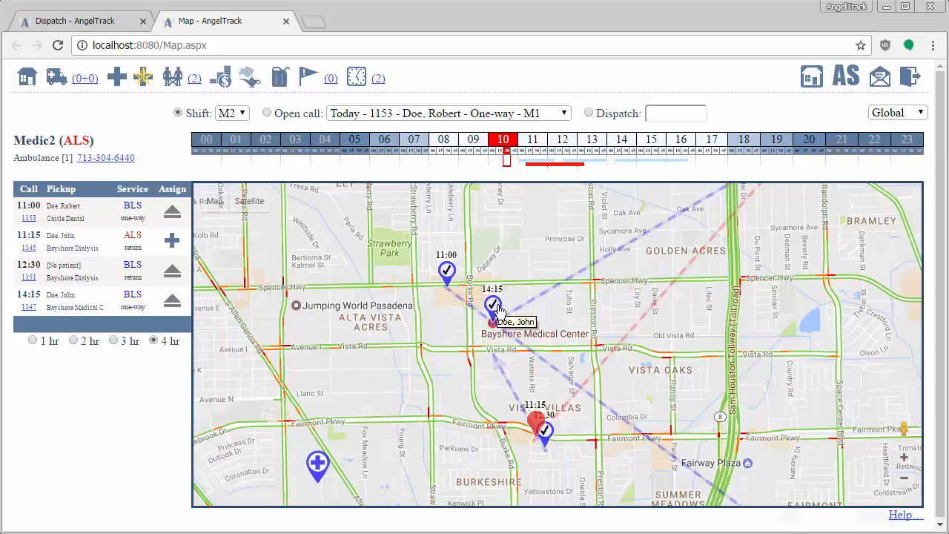
scroll(601, 319, down, 1)
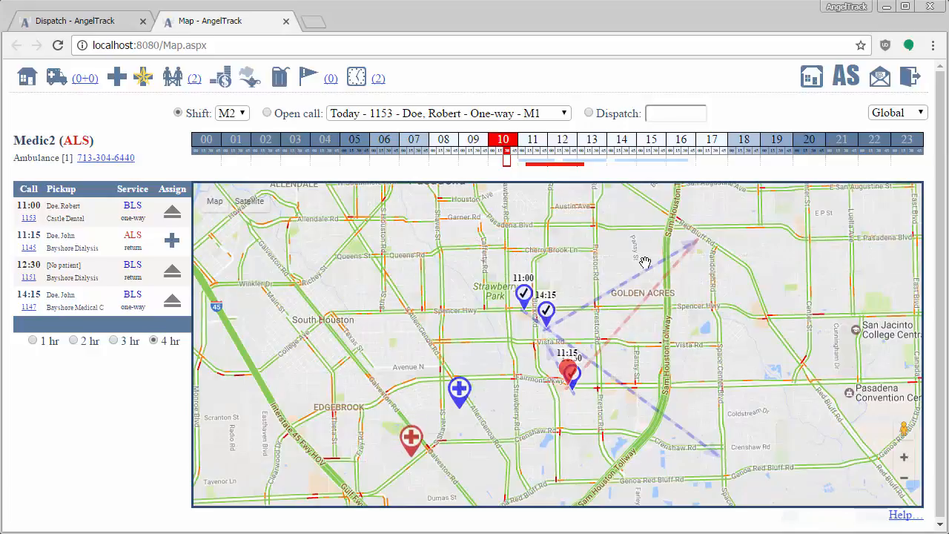
drag(108, 140, 31, 144)
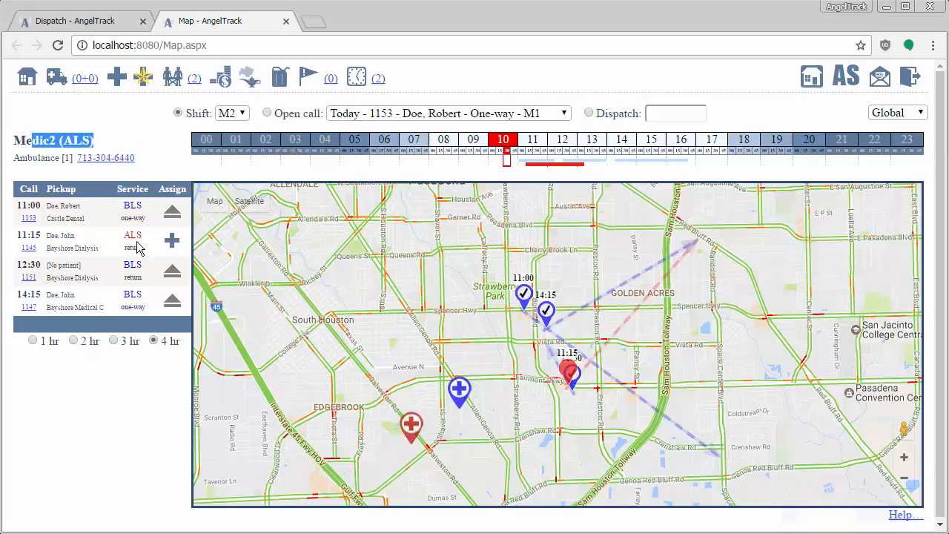
click(172, 244)
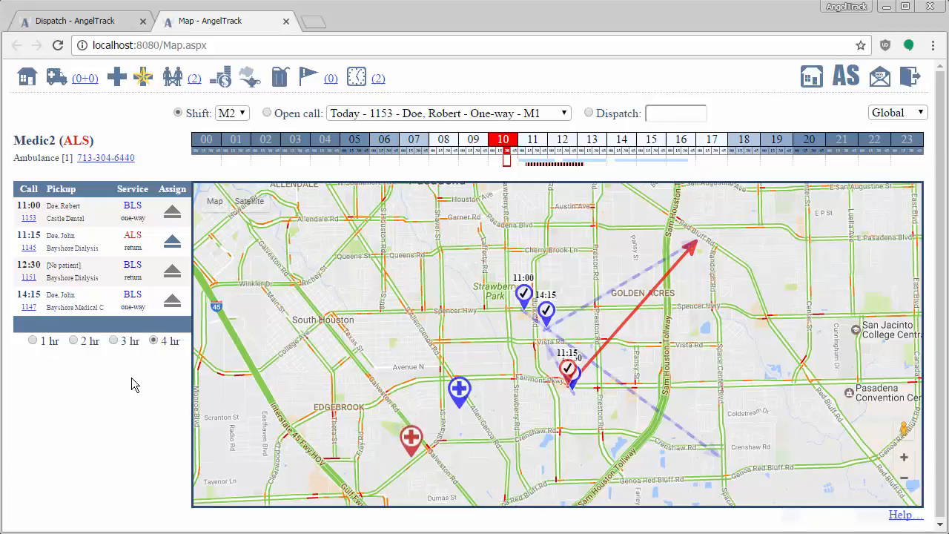
Step: Narrow Medic2's call window through 3 and 2 hours down to 1 hour
click(113, 342)
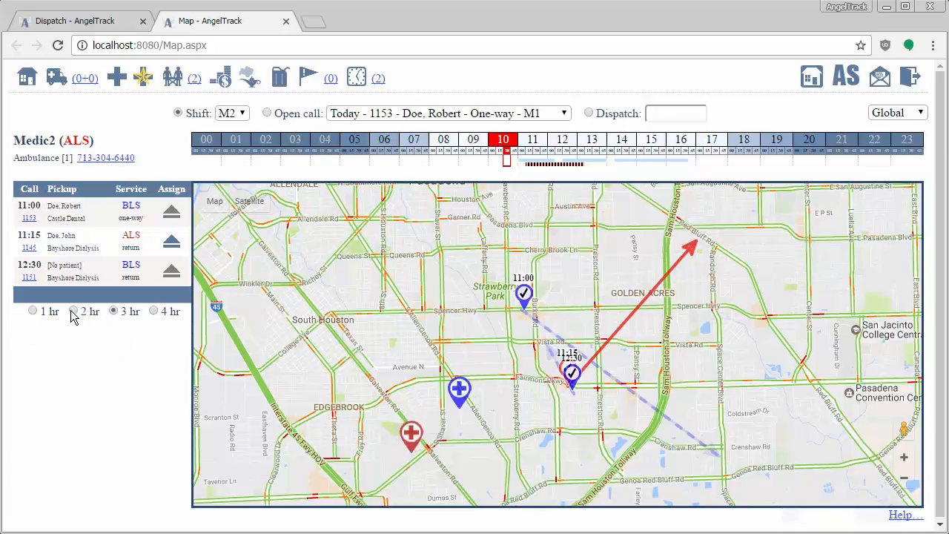
click(72, 311)
click(33, 312)
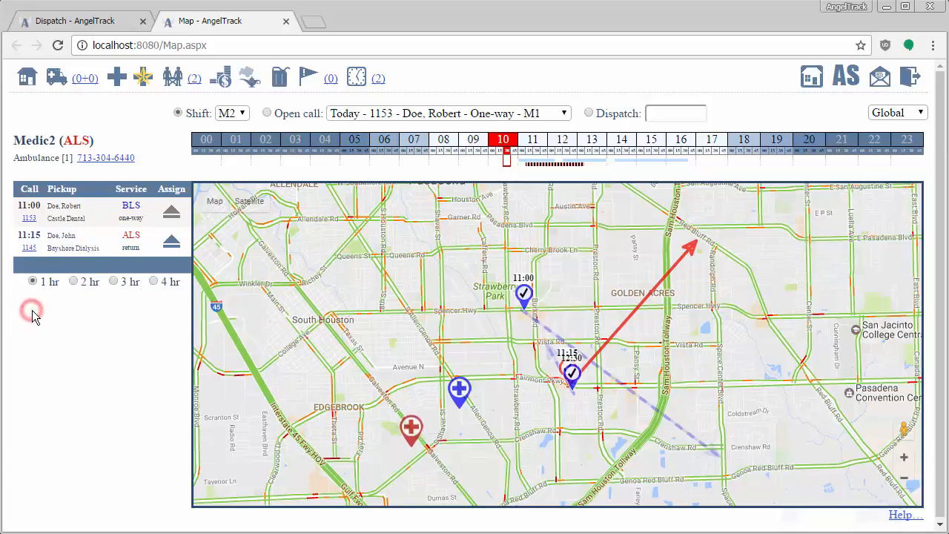
Step: Widen Medic2's call window to 4 hours, narrow it through 3 to 2 hours, and compare the mapped calls
click(569, 164)
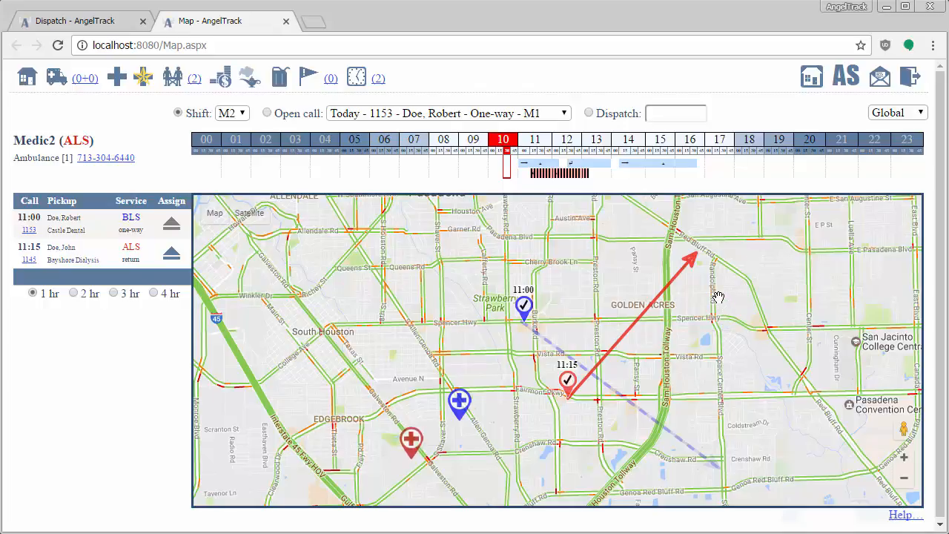
click(154, 282)
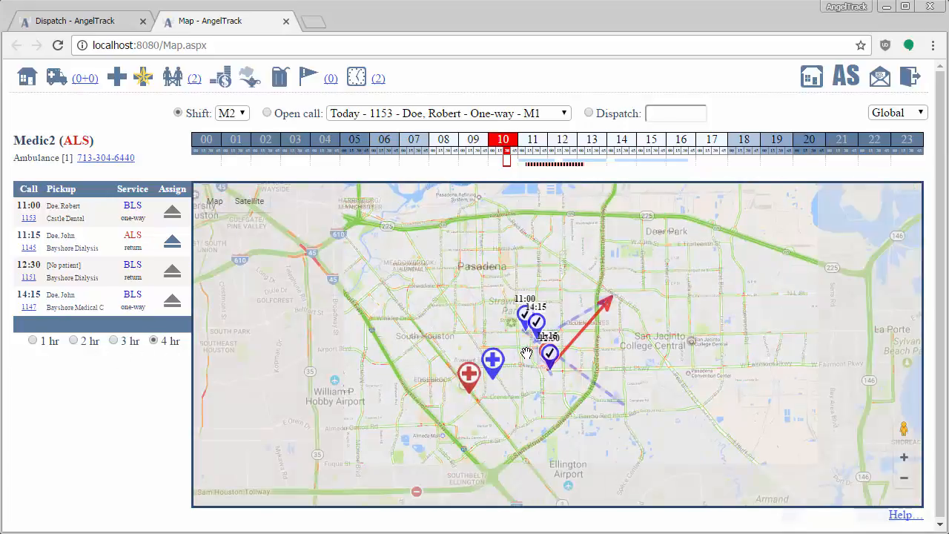
scroll(522, 333, down, 1)
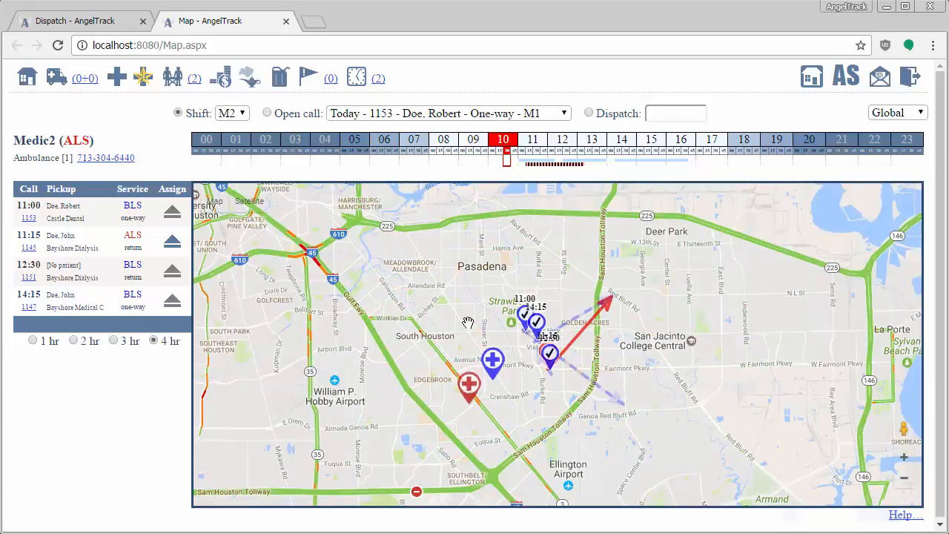
click(114, 341)
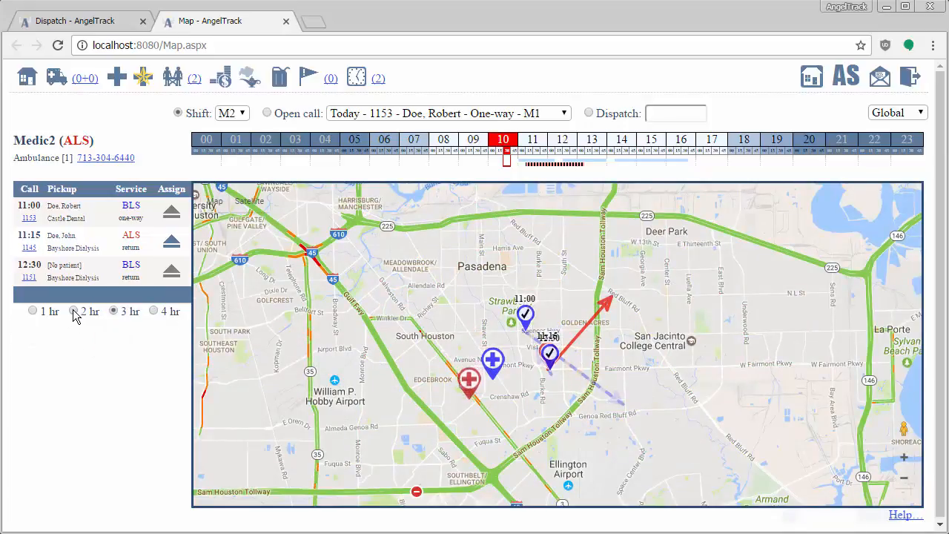
click(73, 311)
scroll(557, 365, up, 1)
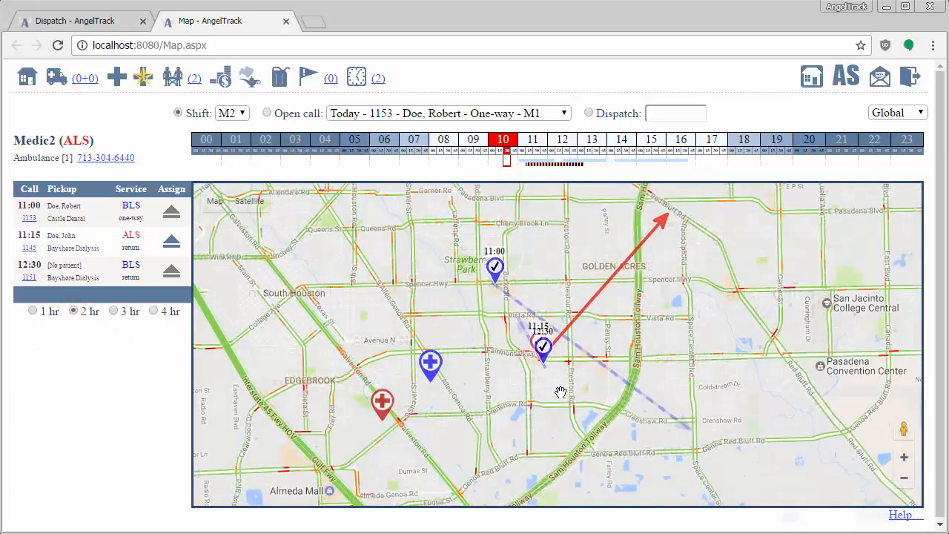
drag(462, 399, 482, 421)
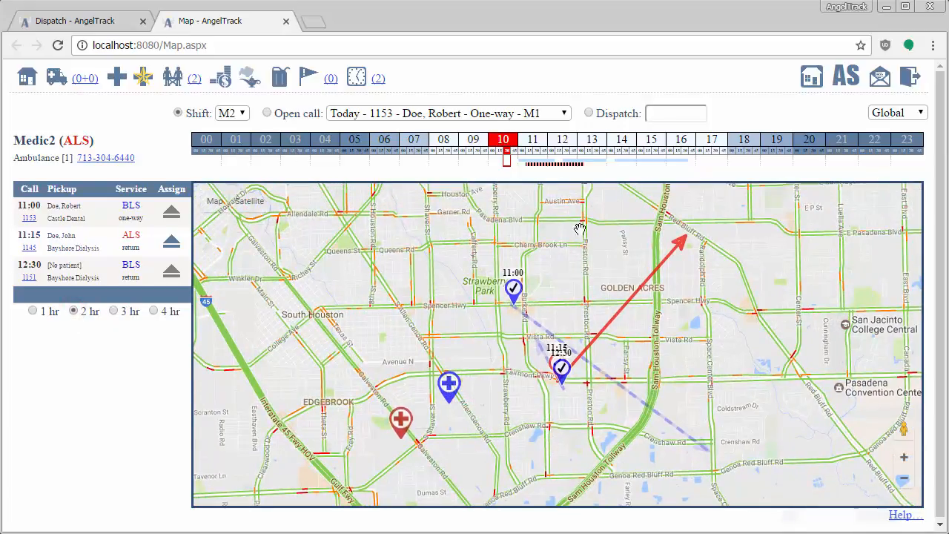
Step: Compare Medic2's calls in the 1-hour, 2-hour and 3-hour windows, finishing with the 2-hour window
click(32, 311)
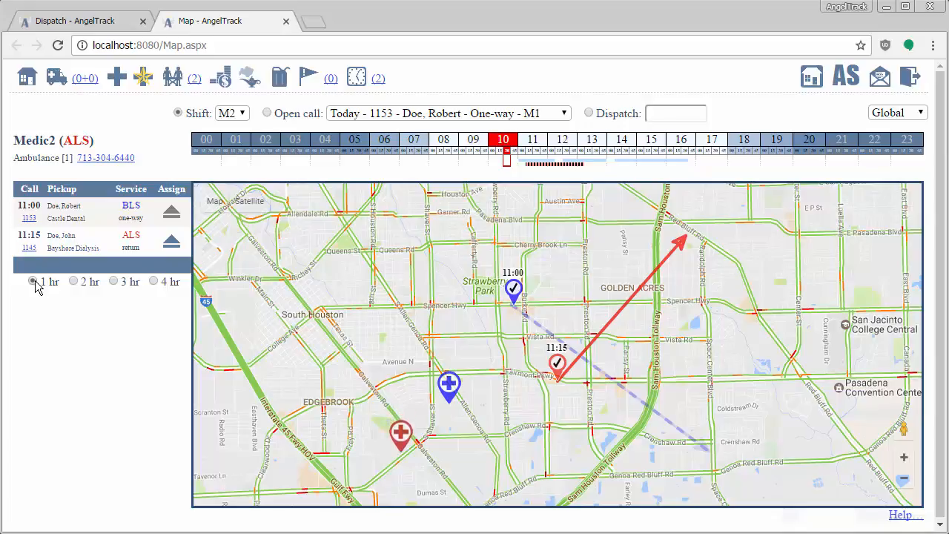
click(73, 282)
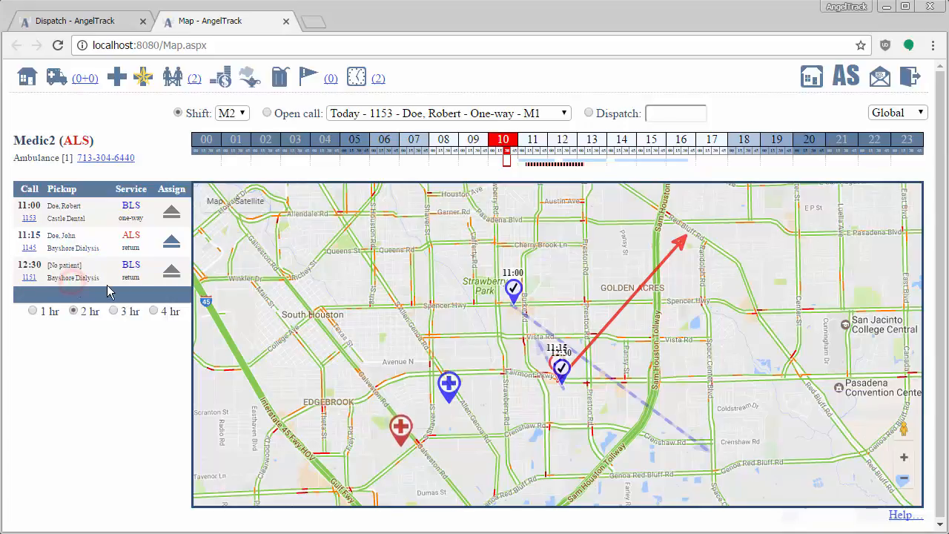
click(113, 312)
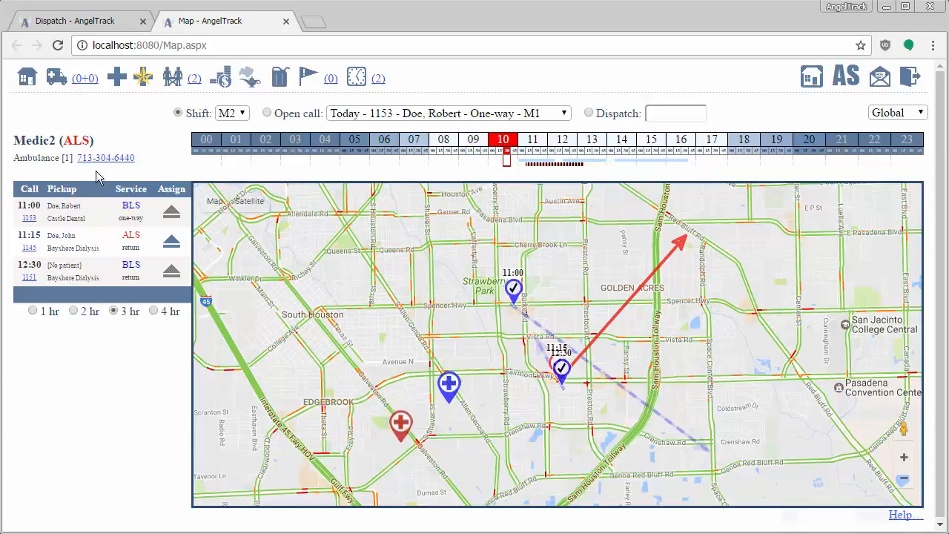
click(74, 311)
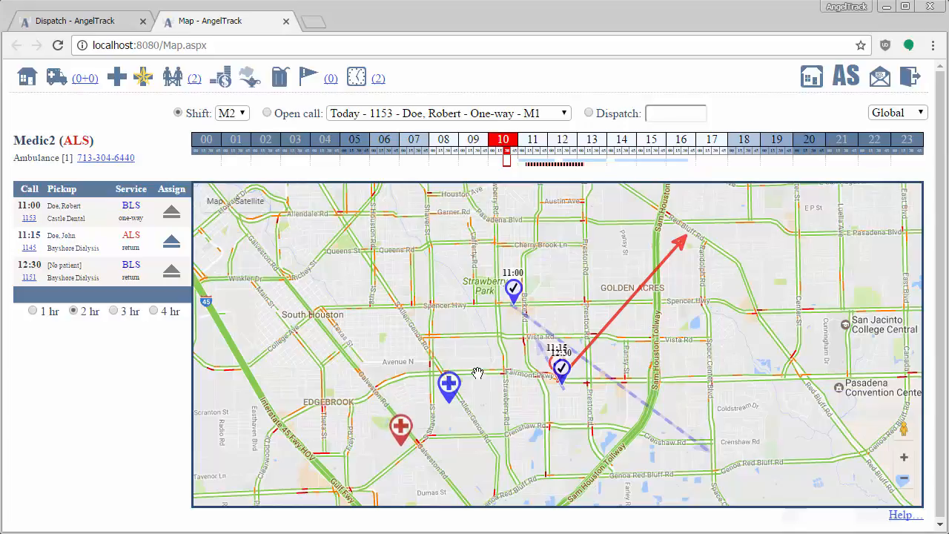
Step: Examine the pickup locations of the 11:00, 11:15 and 12:30 calls around Bayshore Medical Center
drag(479, 374, 540, 401)
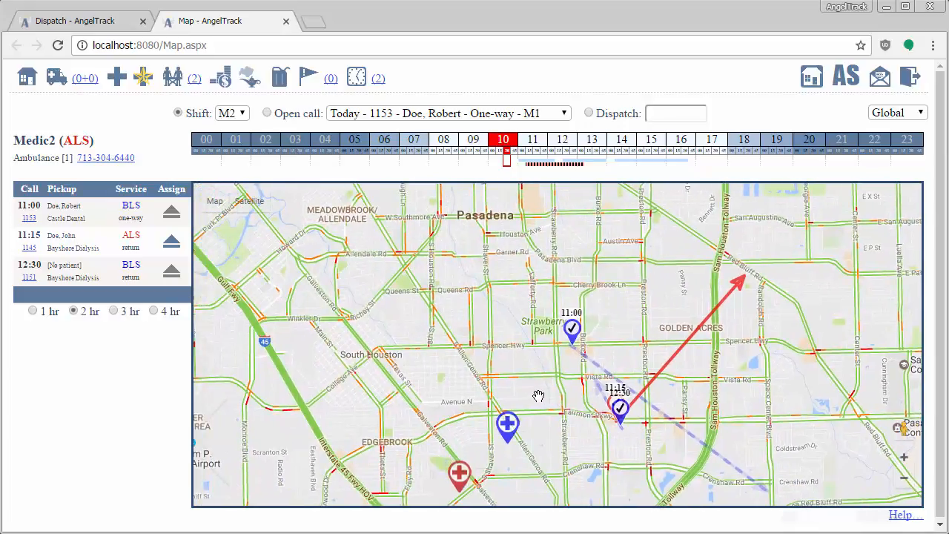
drag(539, 400, 497, 367)
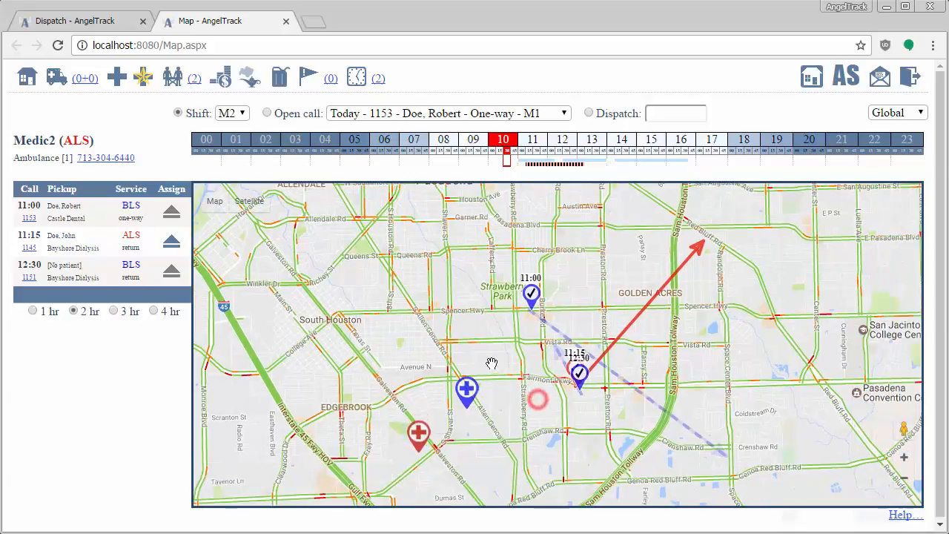
scroll(513, 300, up, 1)
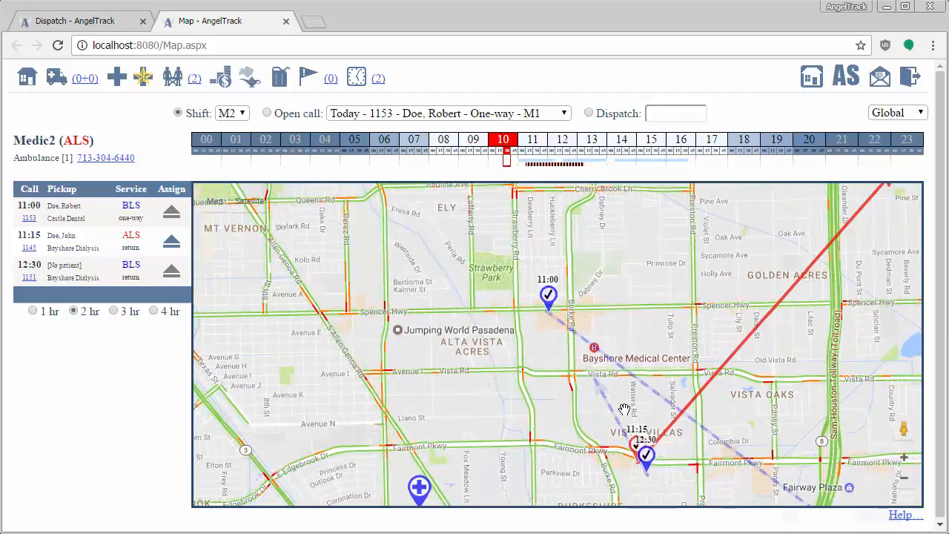
drag(603, 412, 554, 390)
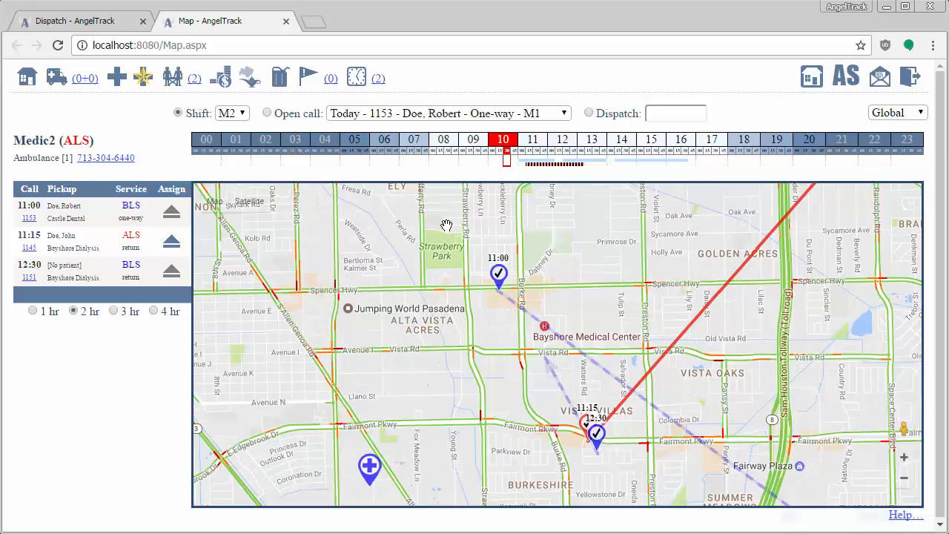
Step: Select shift M1 with a 4-hour call window and unassign the 14:15 Bayshore Medical Center call from Medic1
click(236, 113)
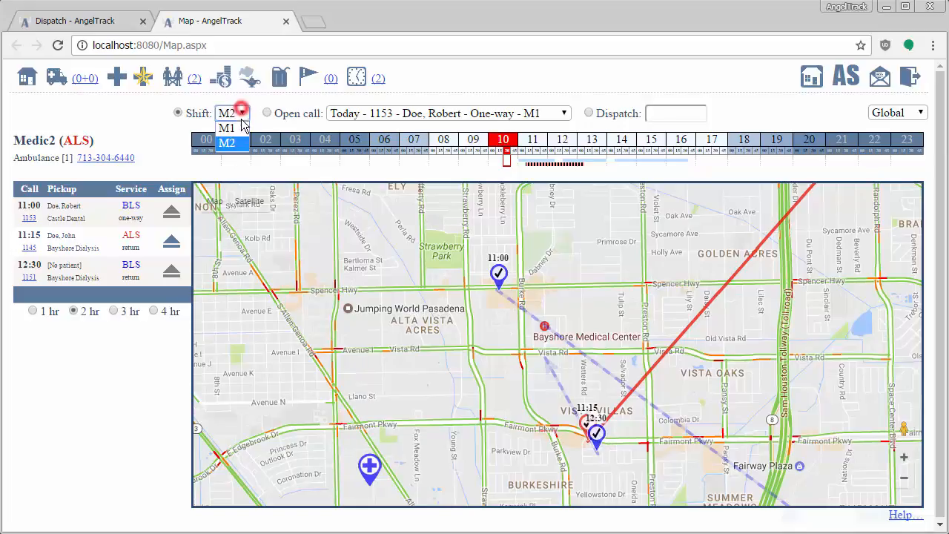
click(236, 130)
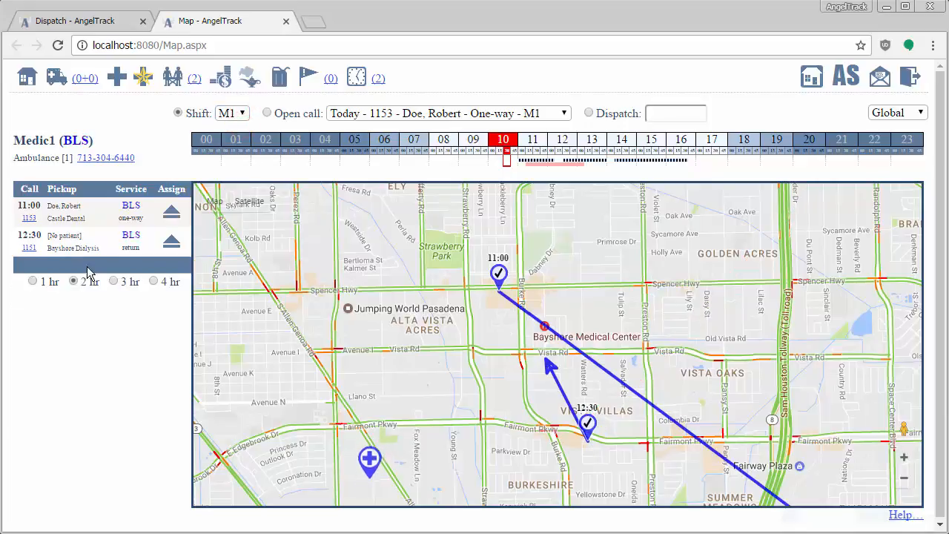
click(154, 281)
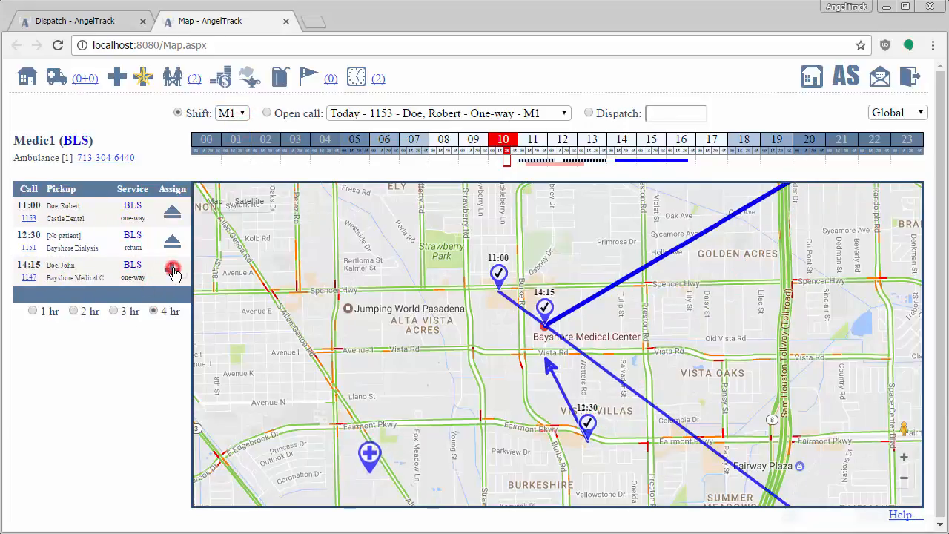
click(173, 270)
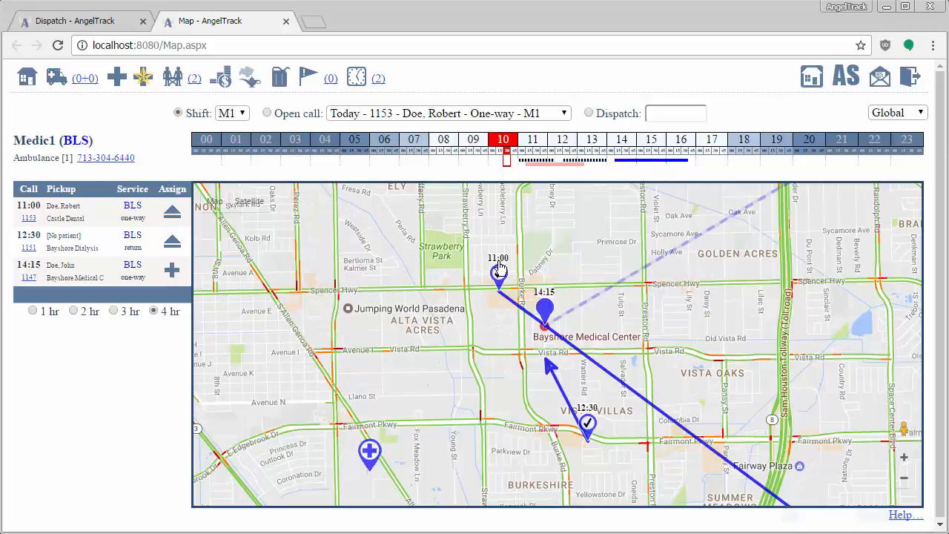
Step: Narrow Medic1's call window to 2 hours and examine the routes of the 11:00 and 12:30 calls near Bayshore Medical Center
click(74, 310)
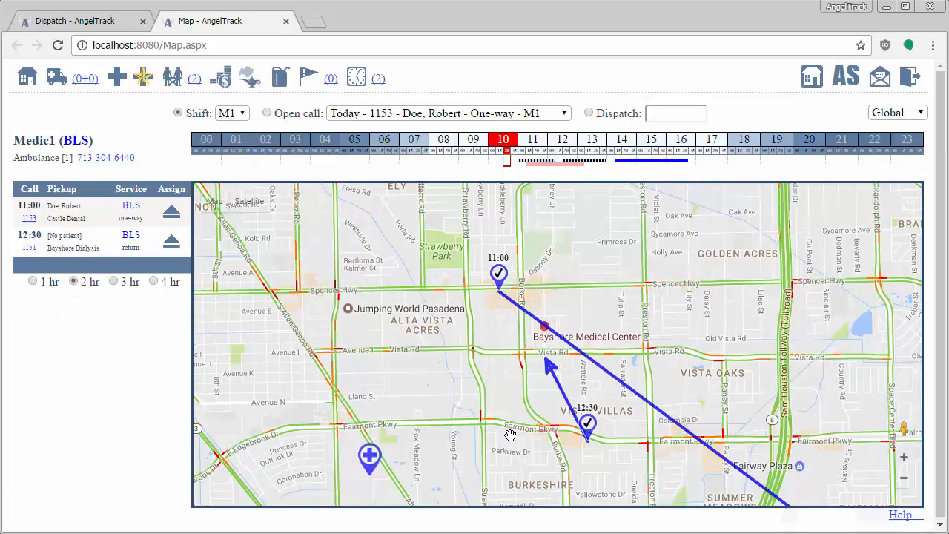
drag(510, 434, 466, 381)
scroll(473, 375, down, 1)
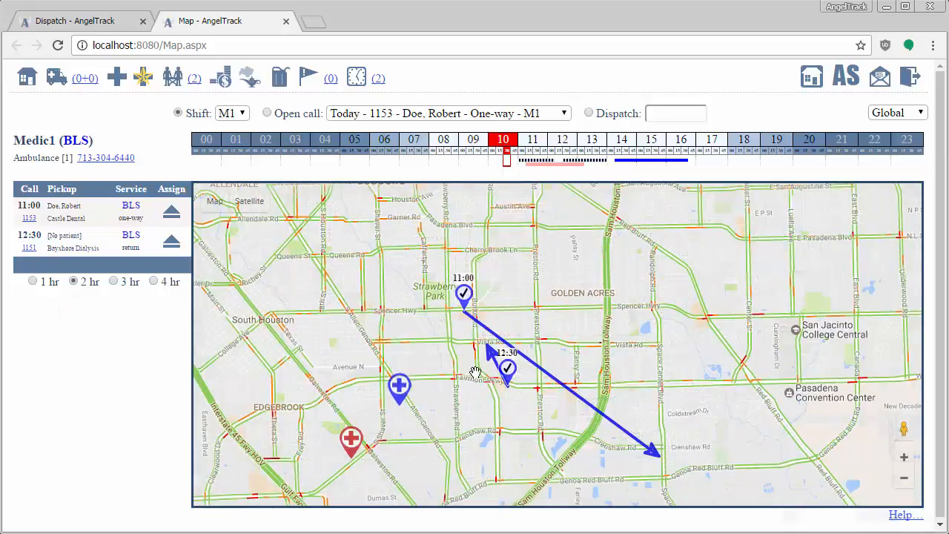
scroll(470, 388, up, 1)
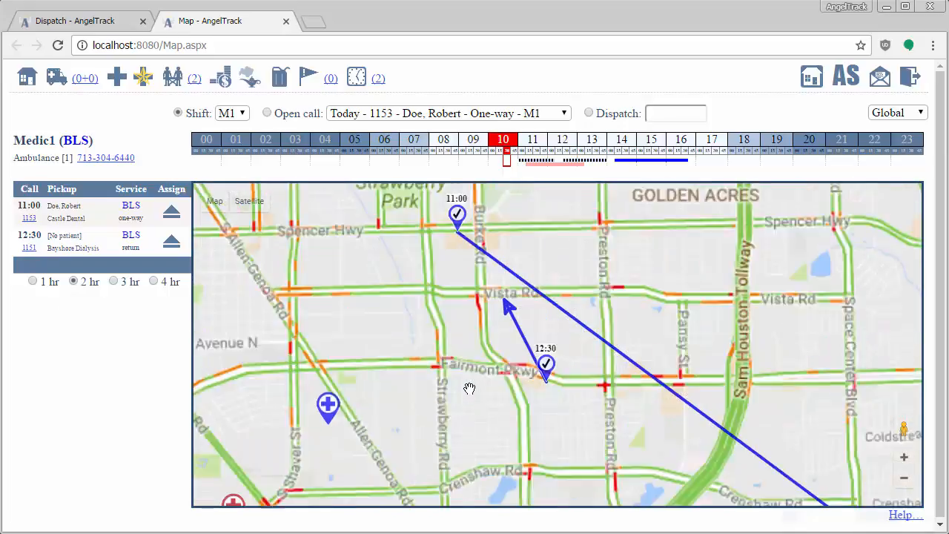
drag(462, 339, 471, 373)
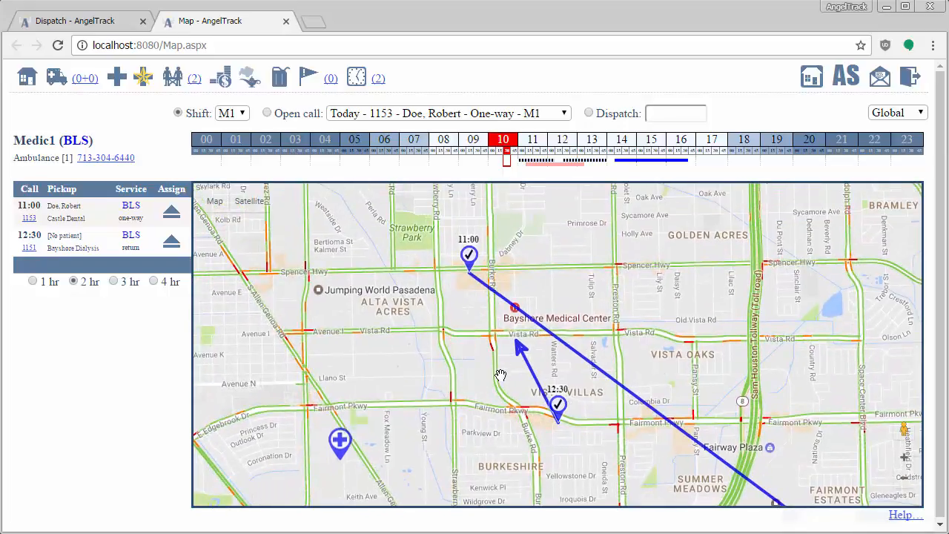
scroll(501, 375, up, 1)
drag(487, 298, 500, 391)
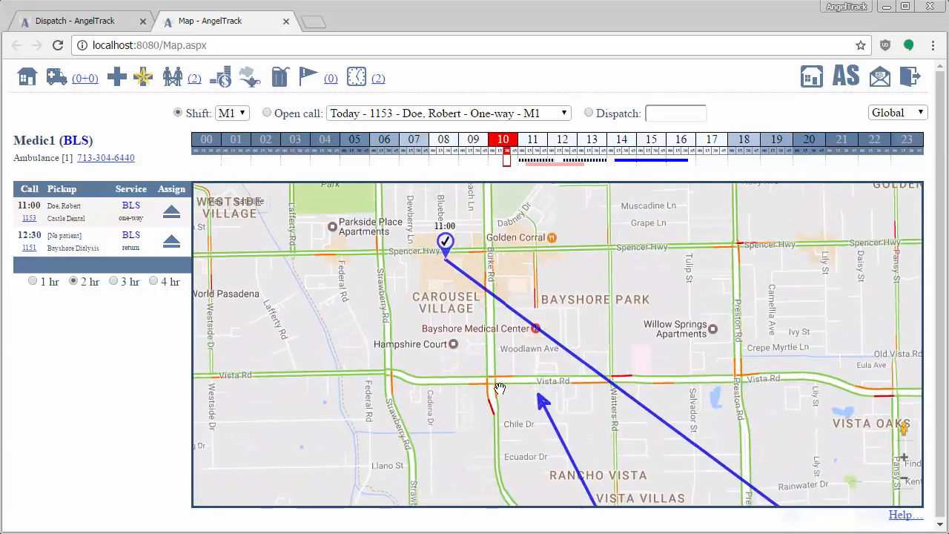
scroll(501, 415, down, 1)
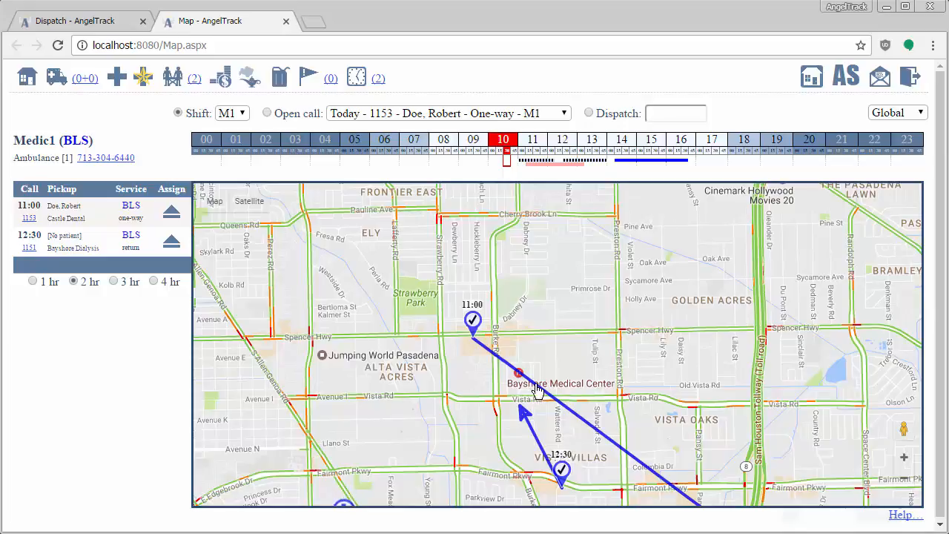
scroll(536, 426, up, 1)
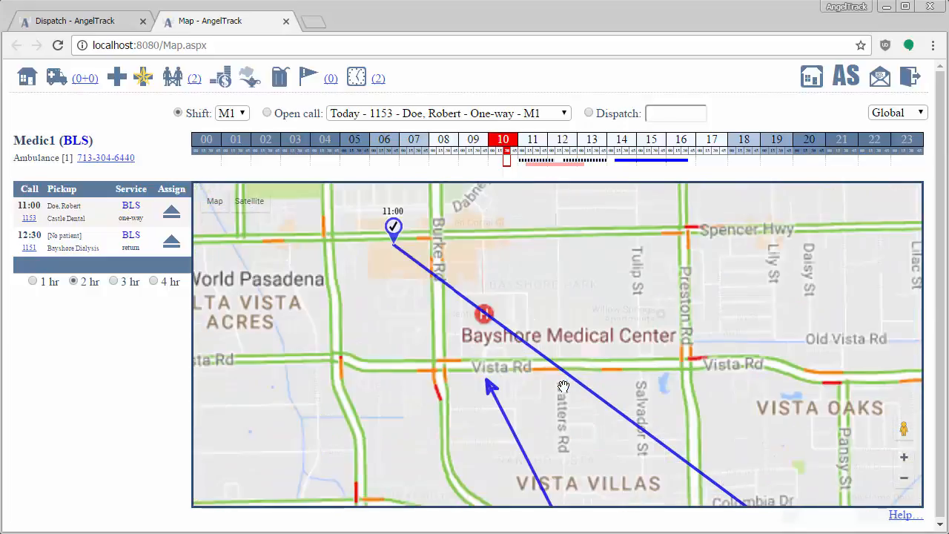
scroll(531, 391, down, 1)
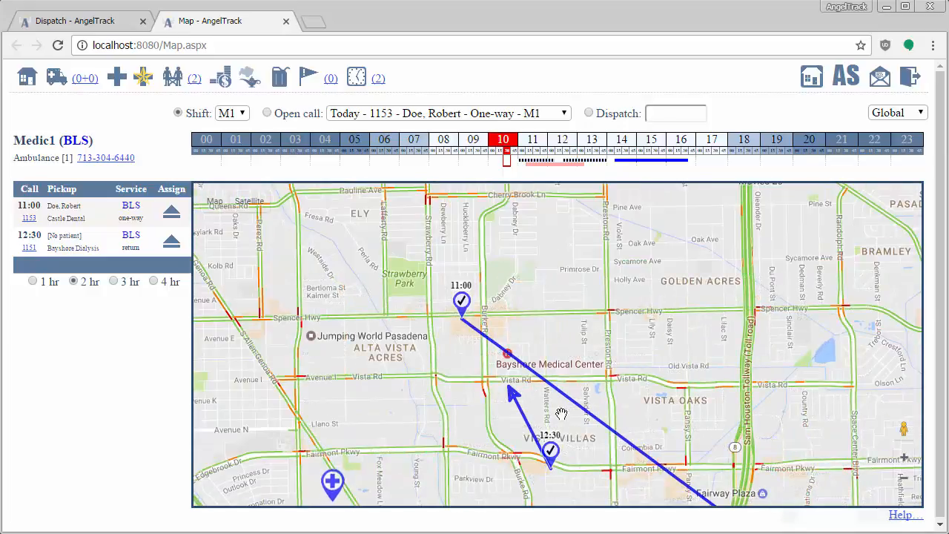
Step: Widen the call window to 4 hours and assign the 14:15 call to Medic1 from its map marker
click(154, 283)
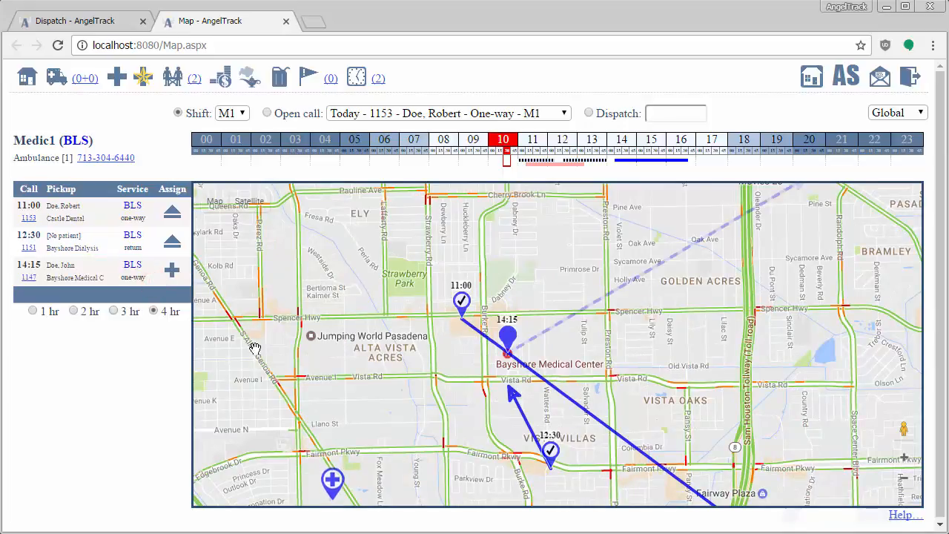
click(508, 339)
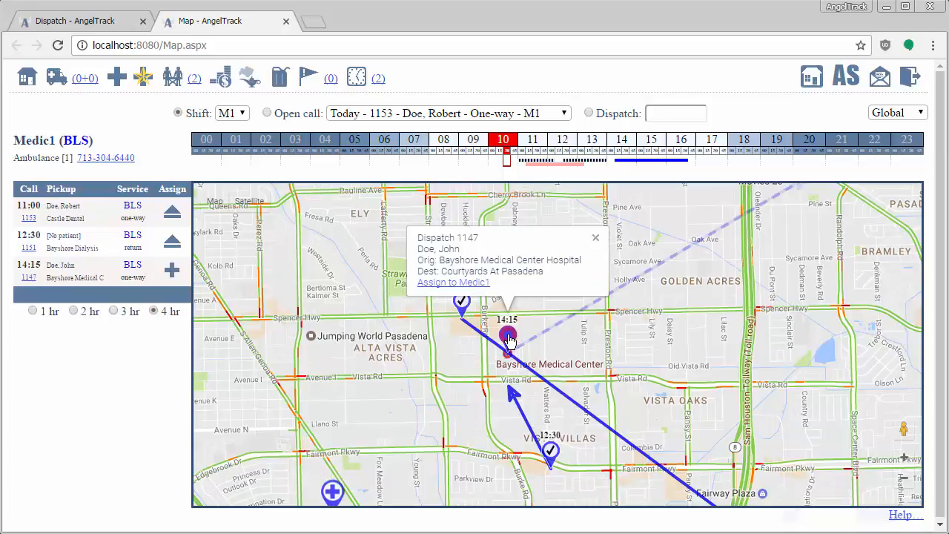
click(464, 283)
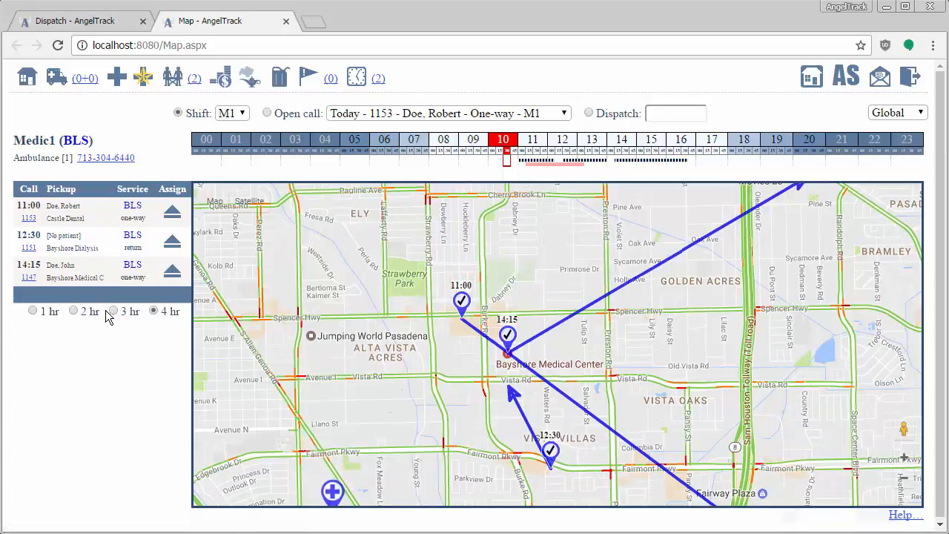
Step: Return to the 2-hour window and inspect Medic1's timeline and the destinations of its 11:00 and 12:30 calls
click(74, 311)
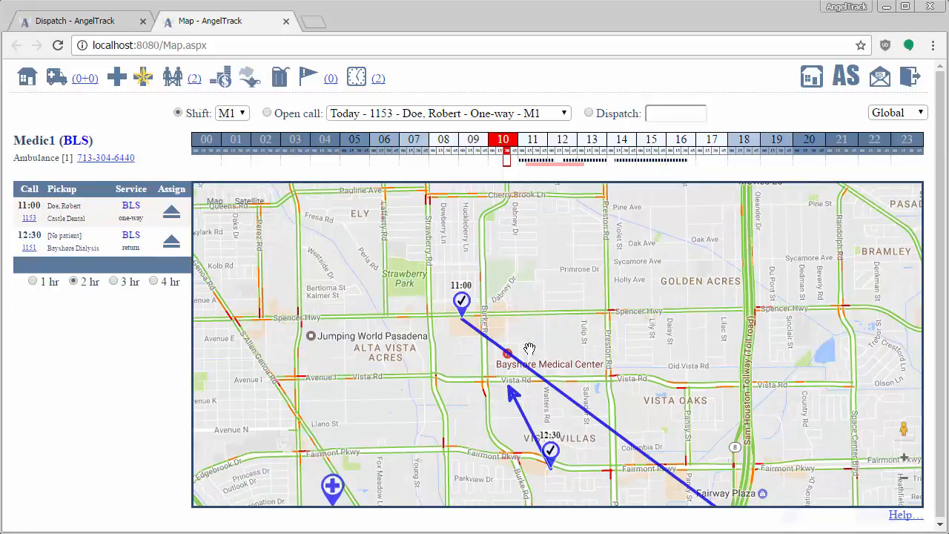
scroll(647, 384, down, 1)
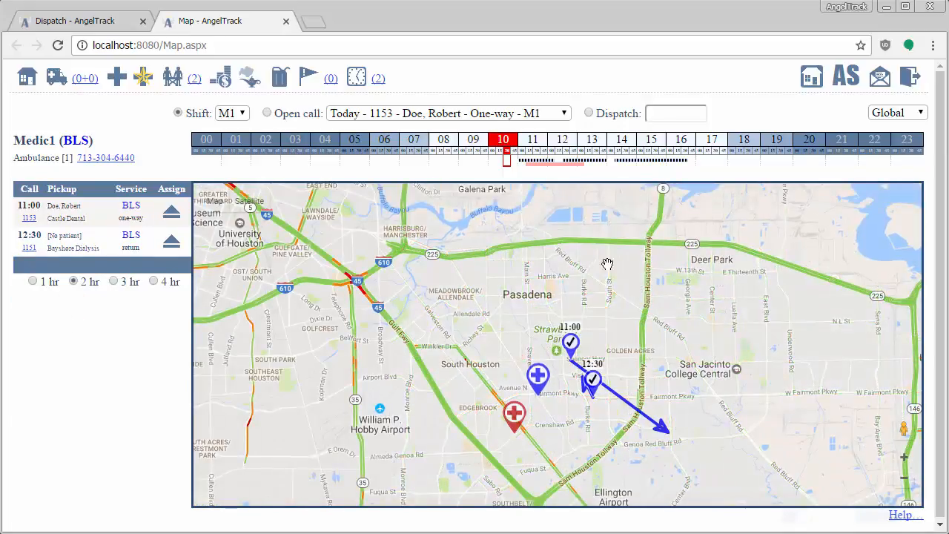
click(520, 160)
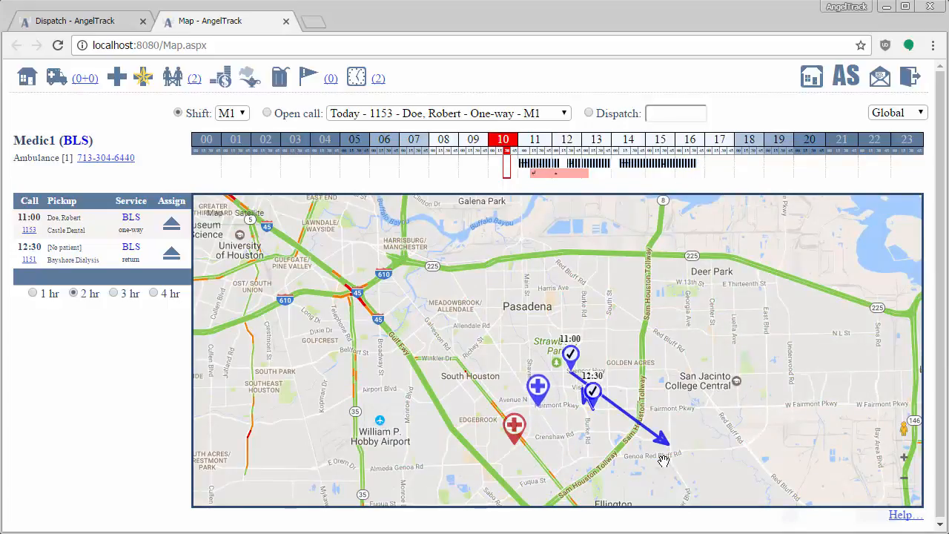
scroll(641, 386, up, 2)
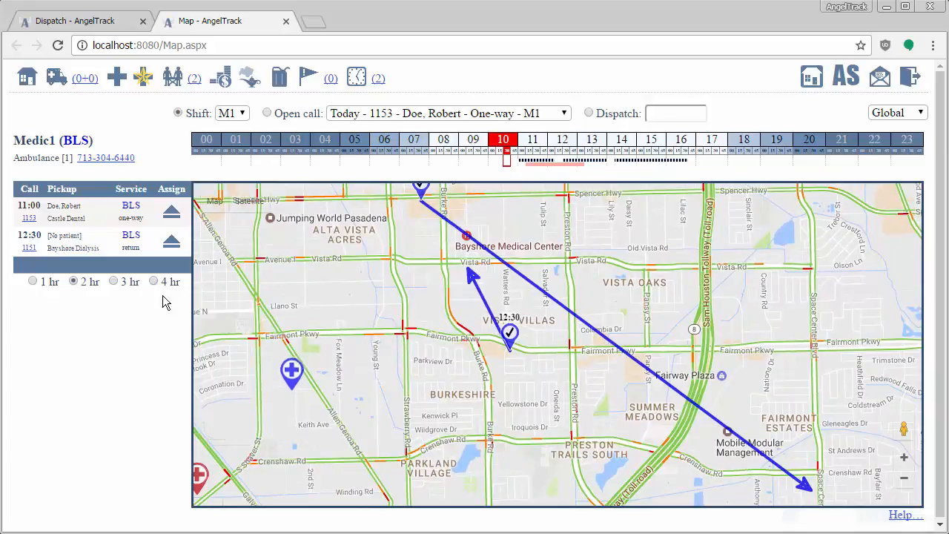
drag(675, 398, 558, 373)
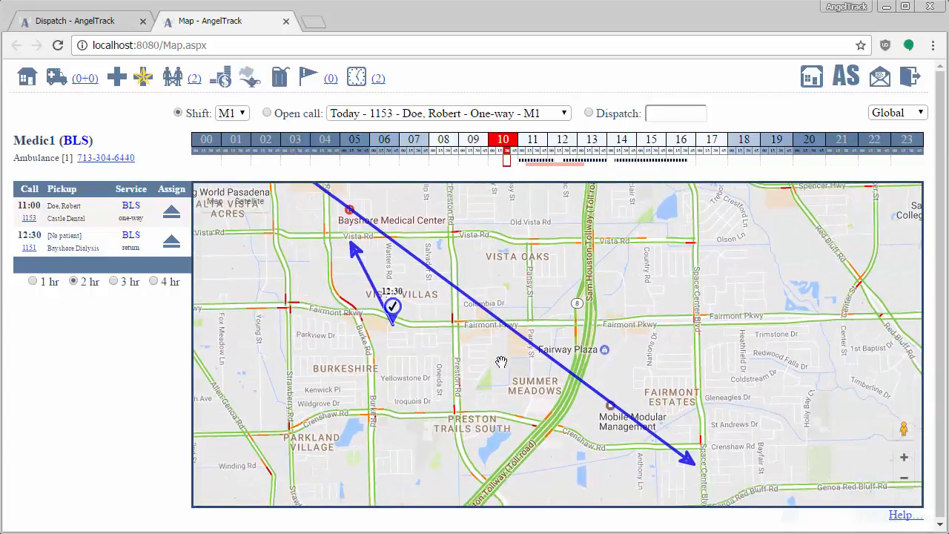
scroll(501, 362, down, 3)
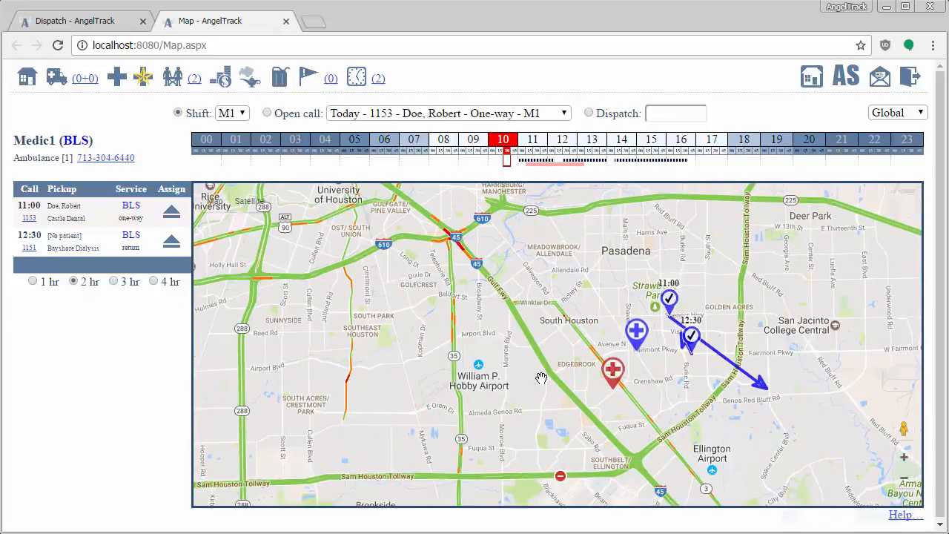
Step: Open the Live Map help page, read its Dispatching from the Map section with the lettered explanations, and close it
drag(560, 393, 438, 383)
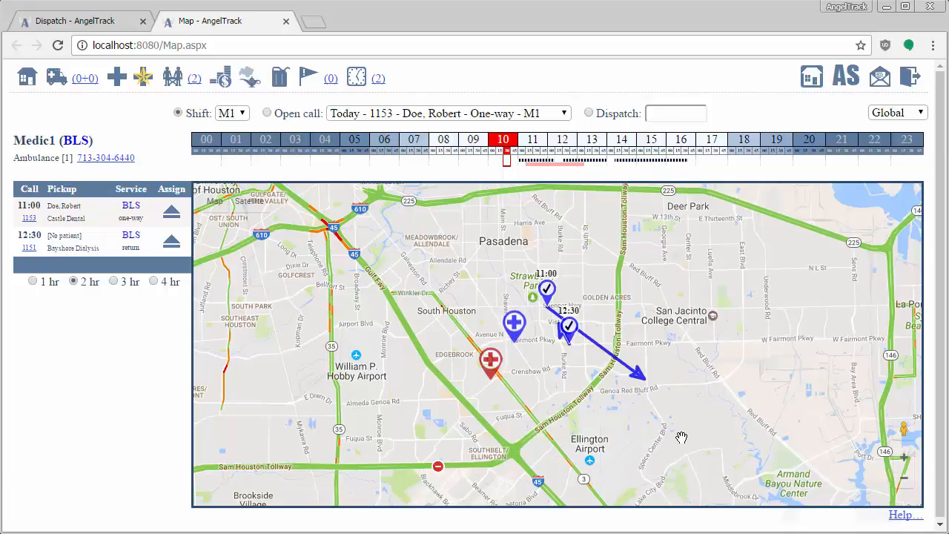
click(904, 520)
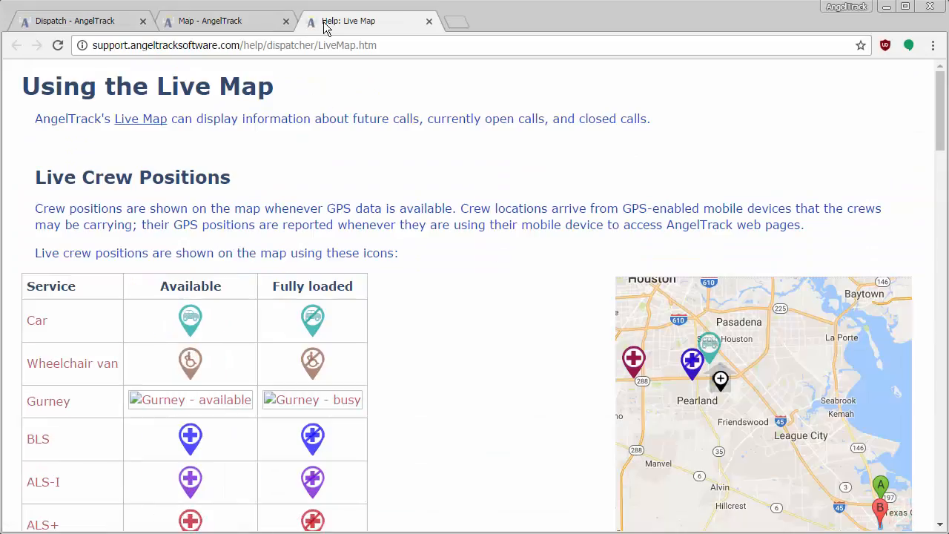
scroll(451, 397, down, 15)
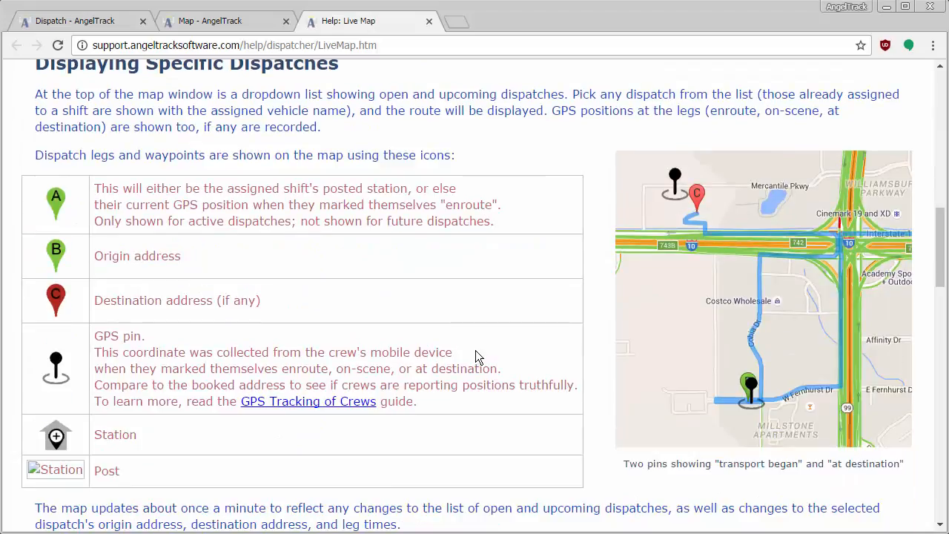
scroll(471, 345, down, 2)
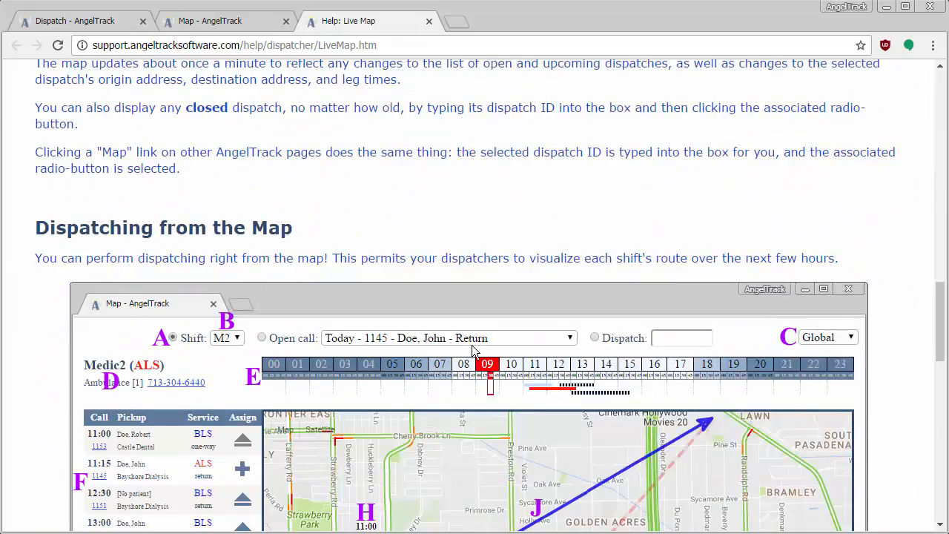
scroll(474, 351, down, 2)
scroll(137, 397, down, 1)
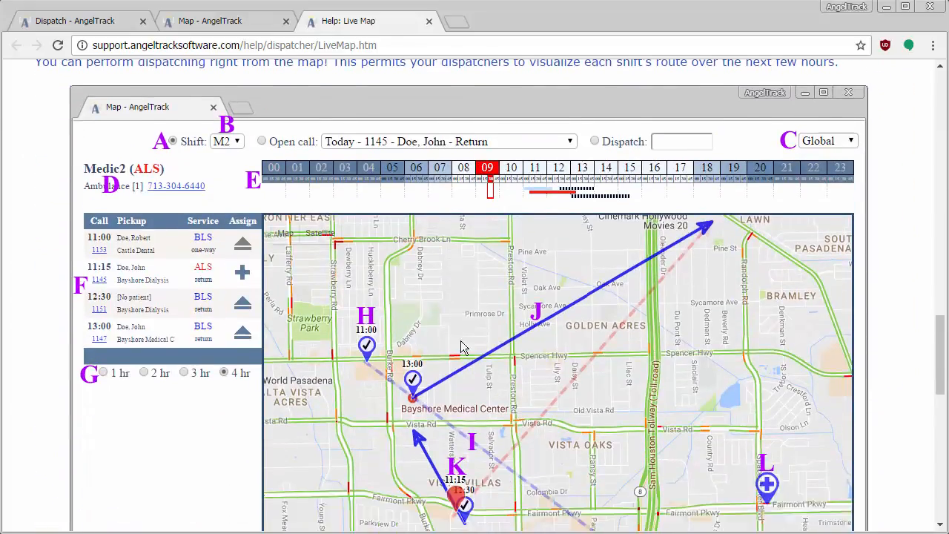
scroll(573, 419, down, 6)
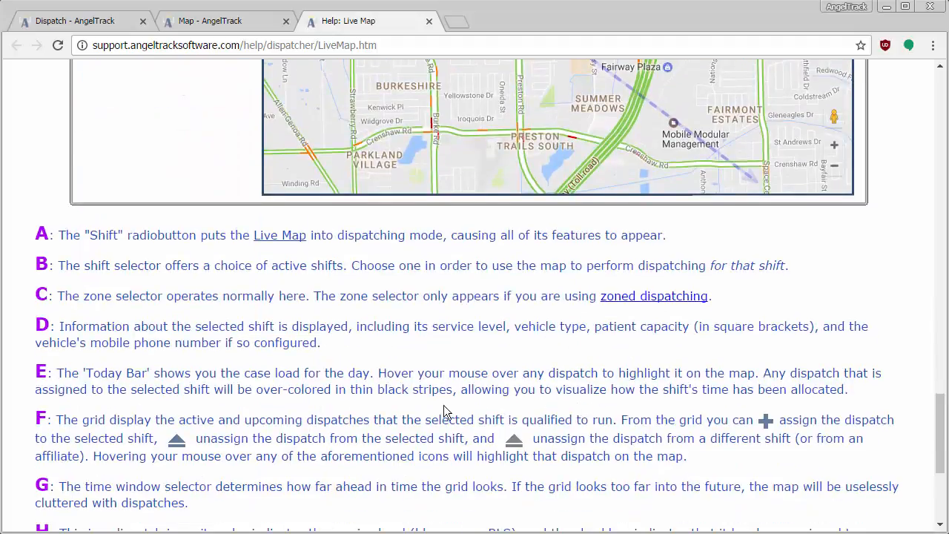
scroll(362, 440, down, 3)
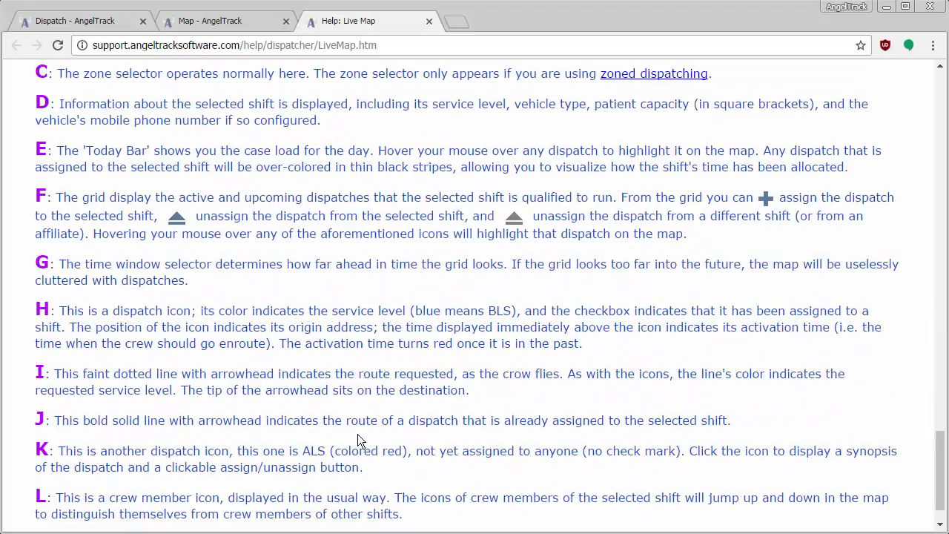
scroll(352, 429, up, 6)
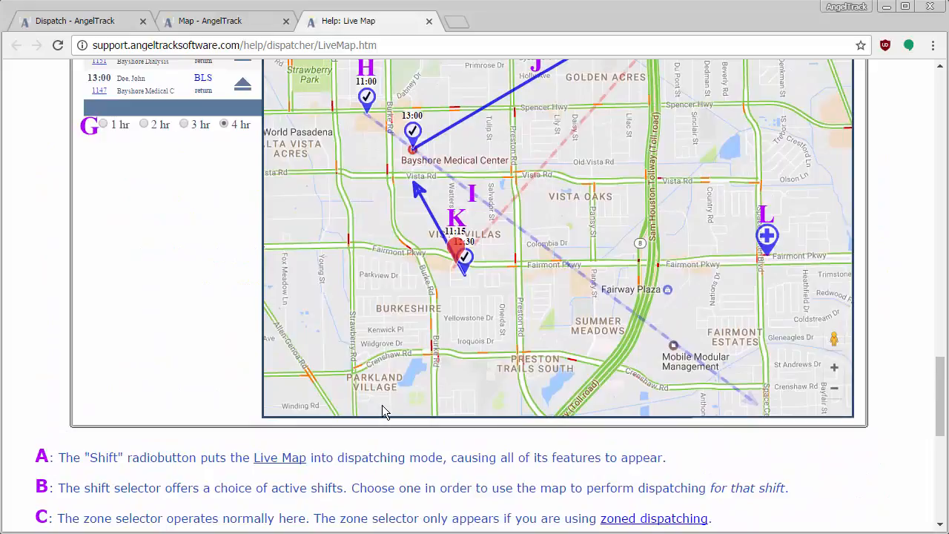
click(428, 21)
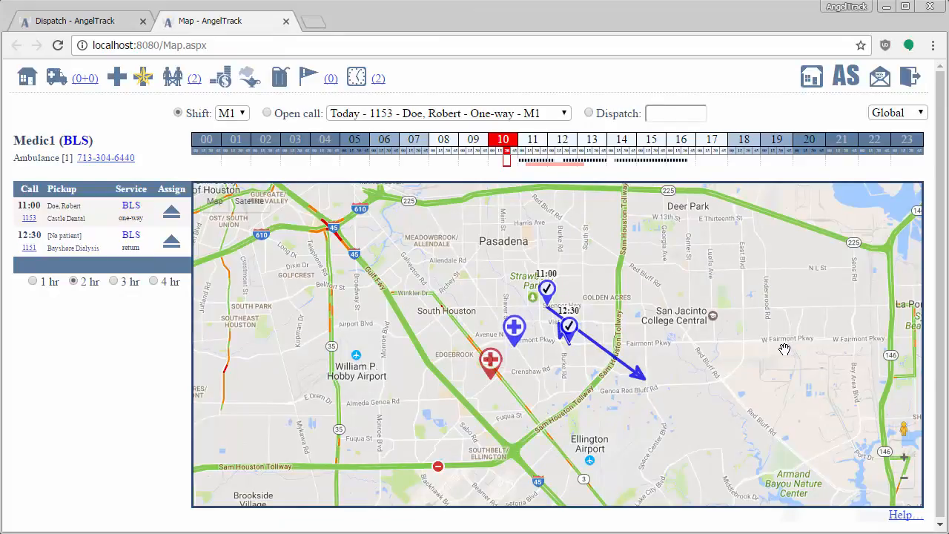
Step: Open the dispatch board's schedule of upcoming dispatches, then return to Medic1's Live Map
click(102, 27)
click(222, 227)
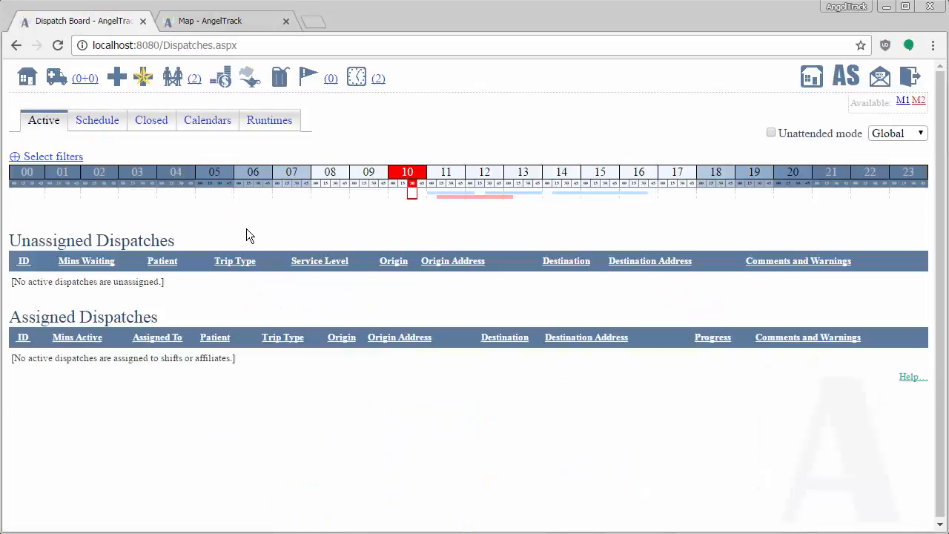
click(99, 119)
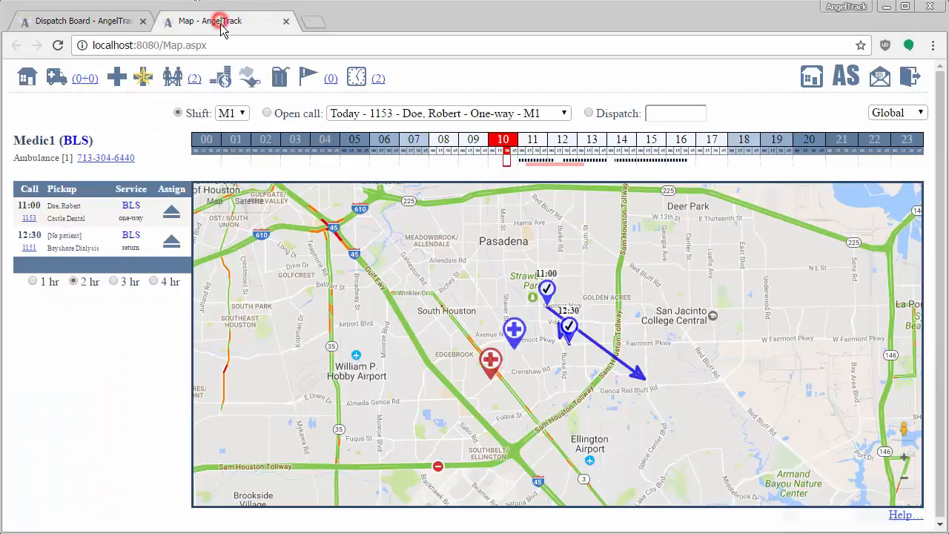
click(219, 21)
drag(590, 373, 587, 379)
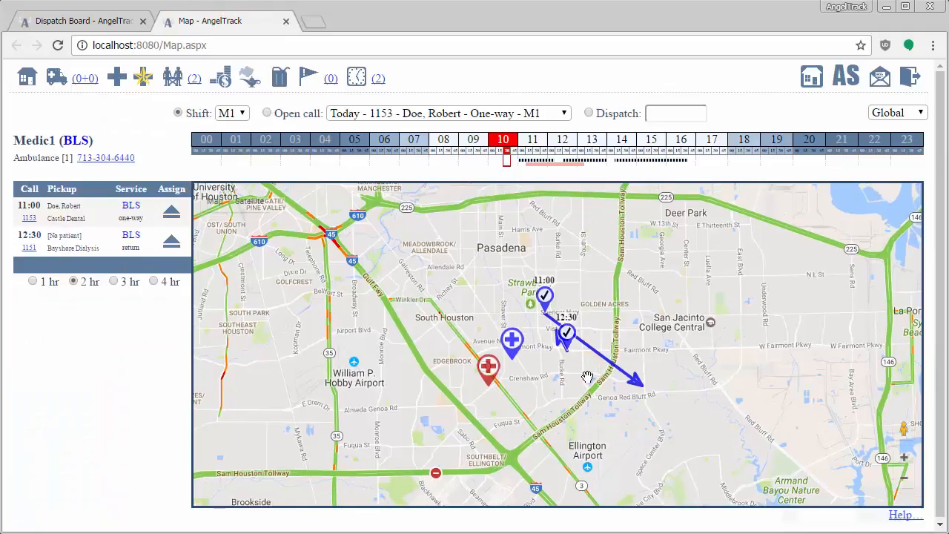
Step: Compare the scheduled dispatches with the Live Map, enlarge the schedule's day timeline, and return to the map
click(75, 24)
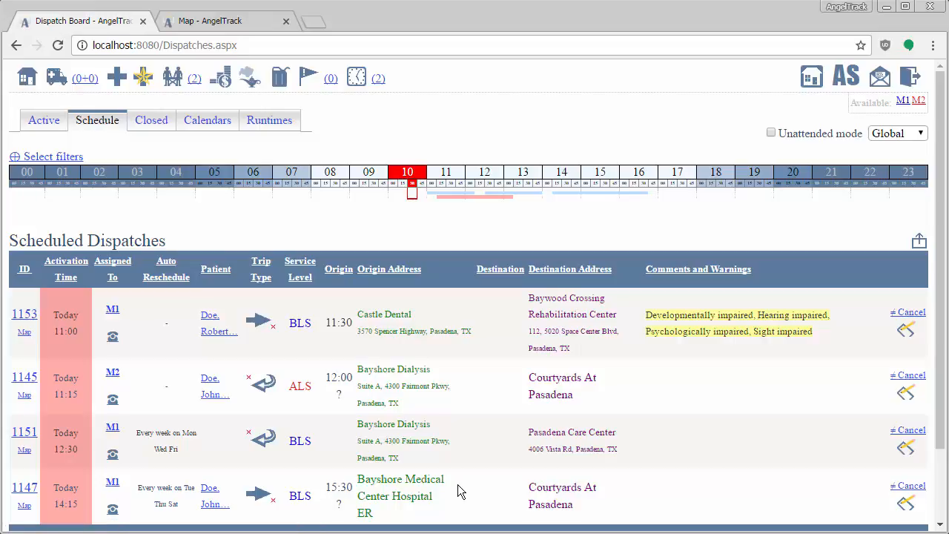
click(208, 21)
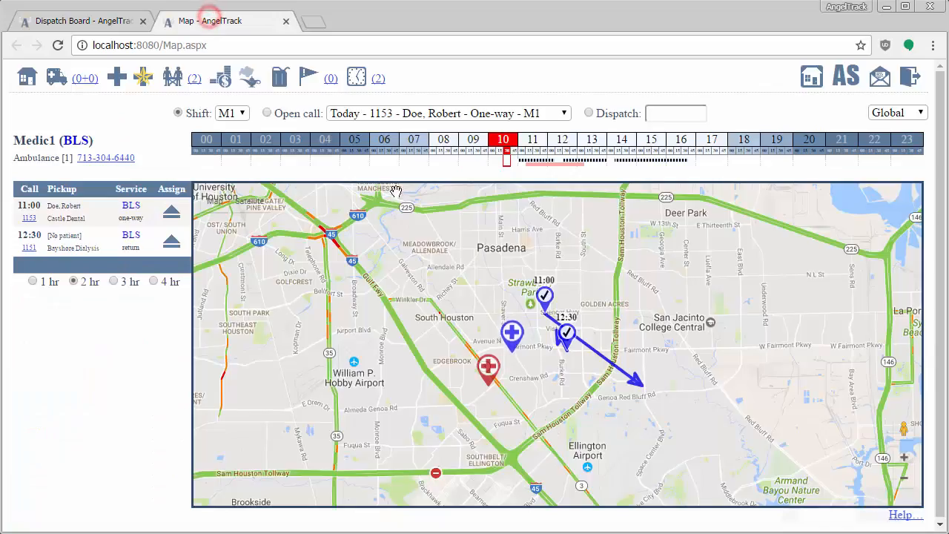
click(85, 24)
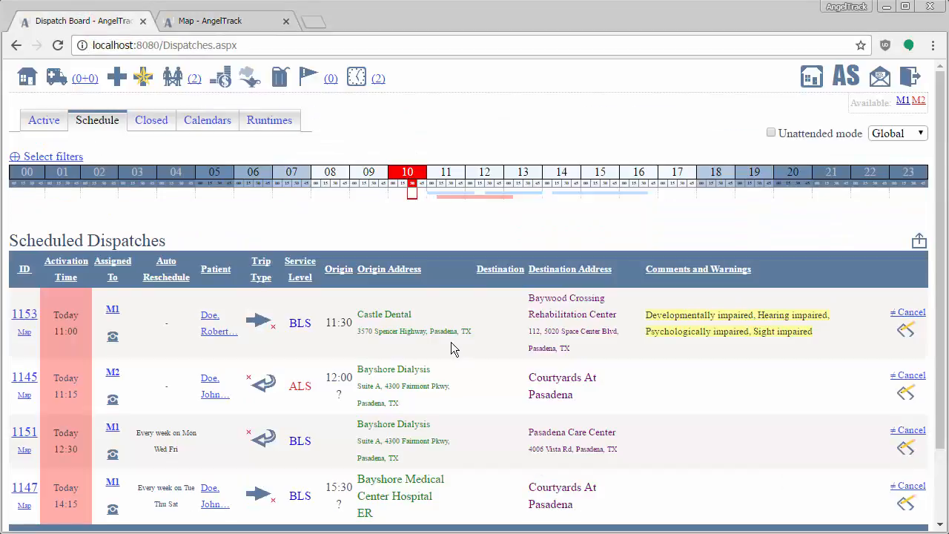
click(474, 190)
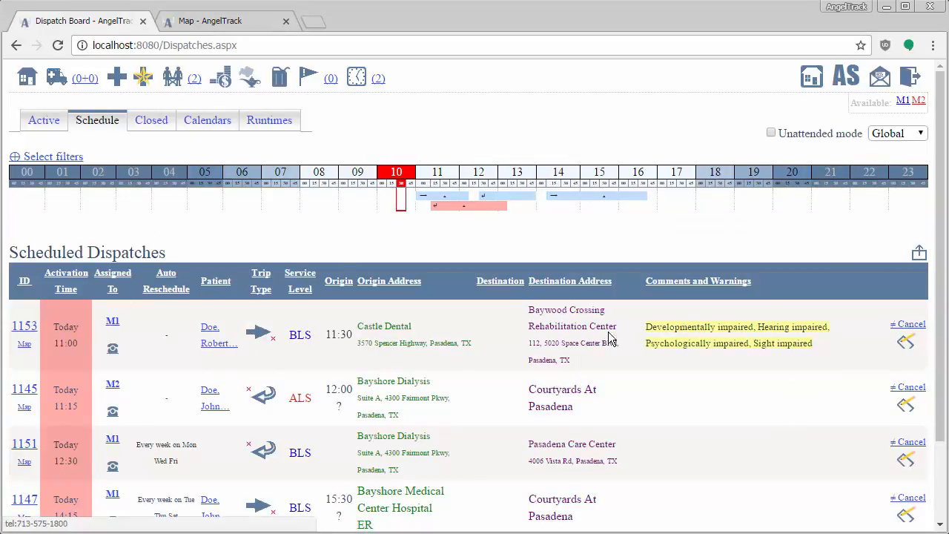
click(196, 21)
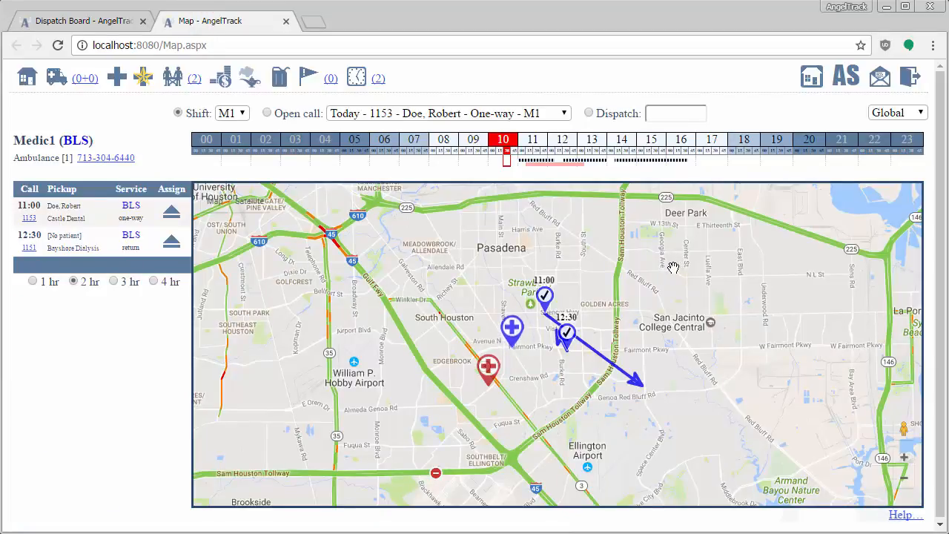